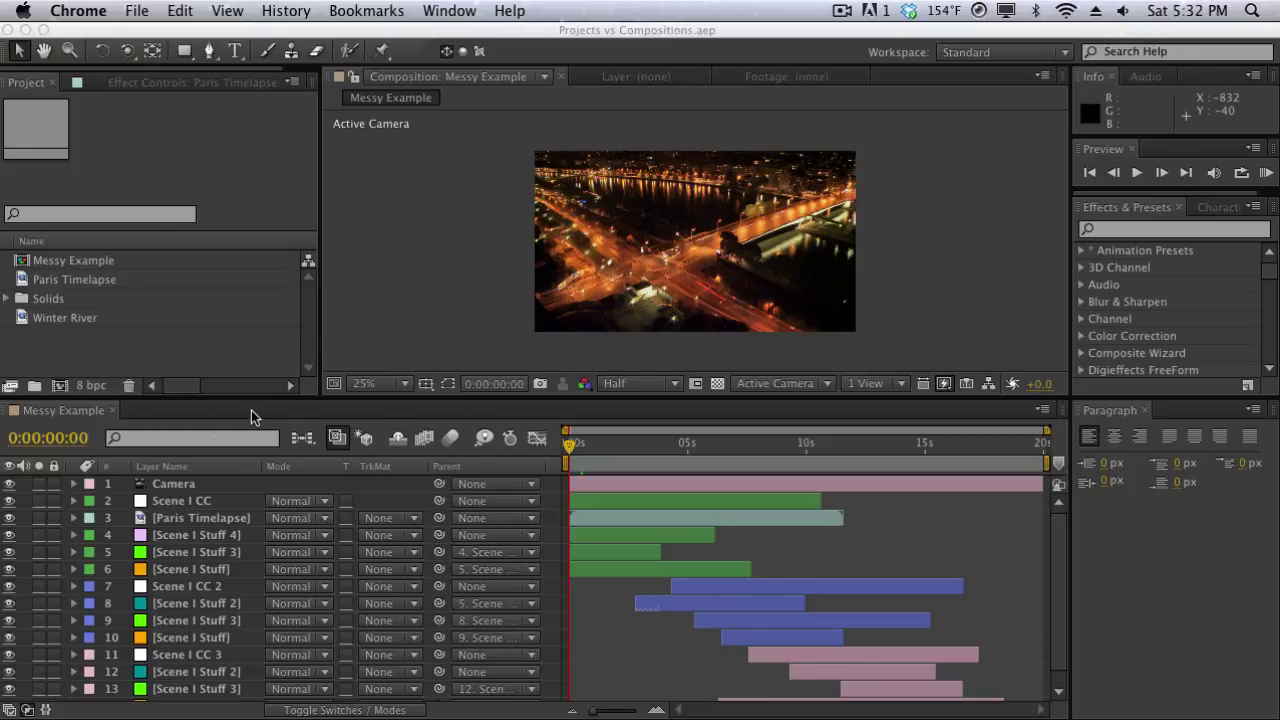
Bring the After Effects window with the Messy Example project to the front.
click(253, 360)
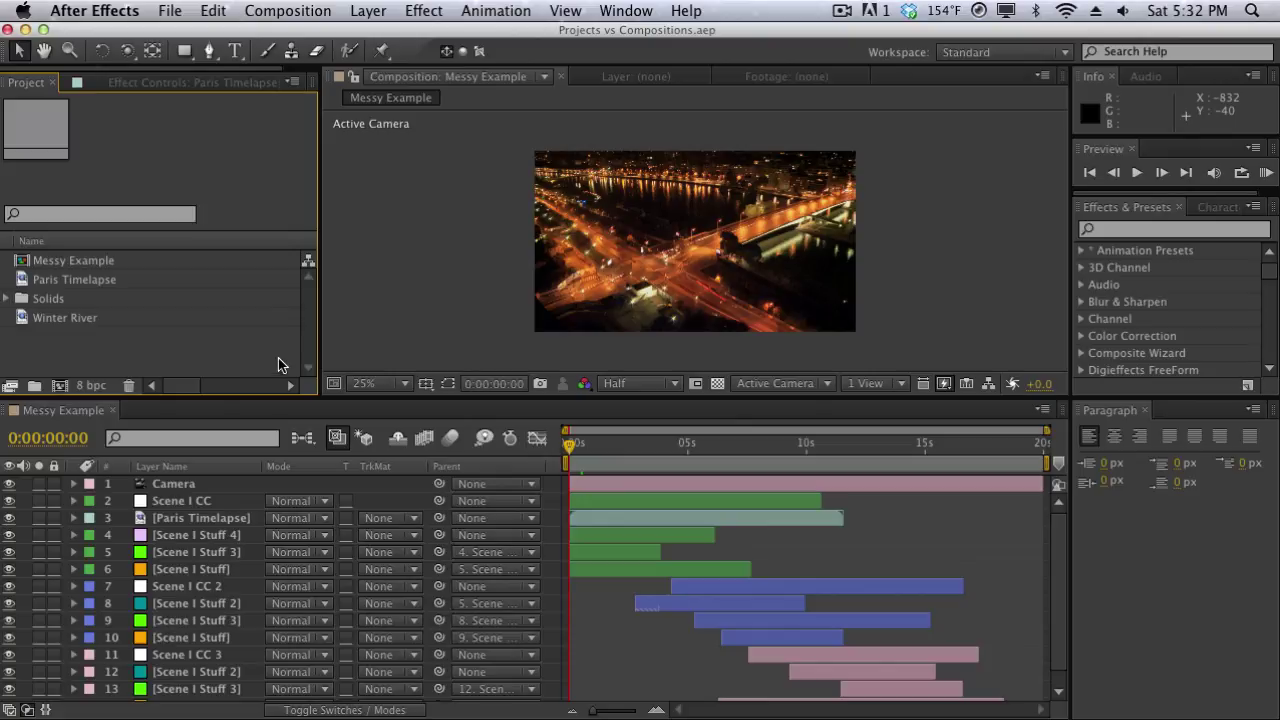
Begin a new composition from the Composition menu and name it 'Something Random'.
click(285, 13)
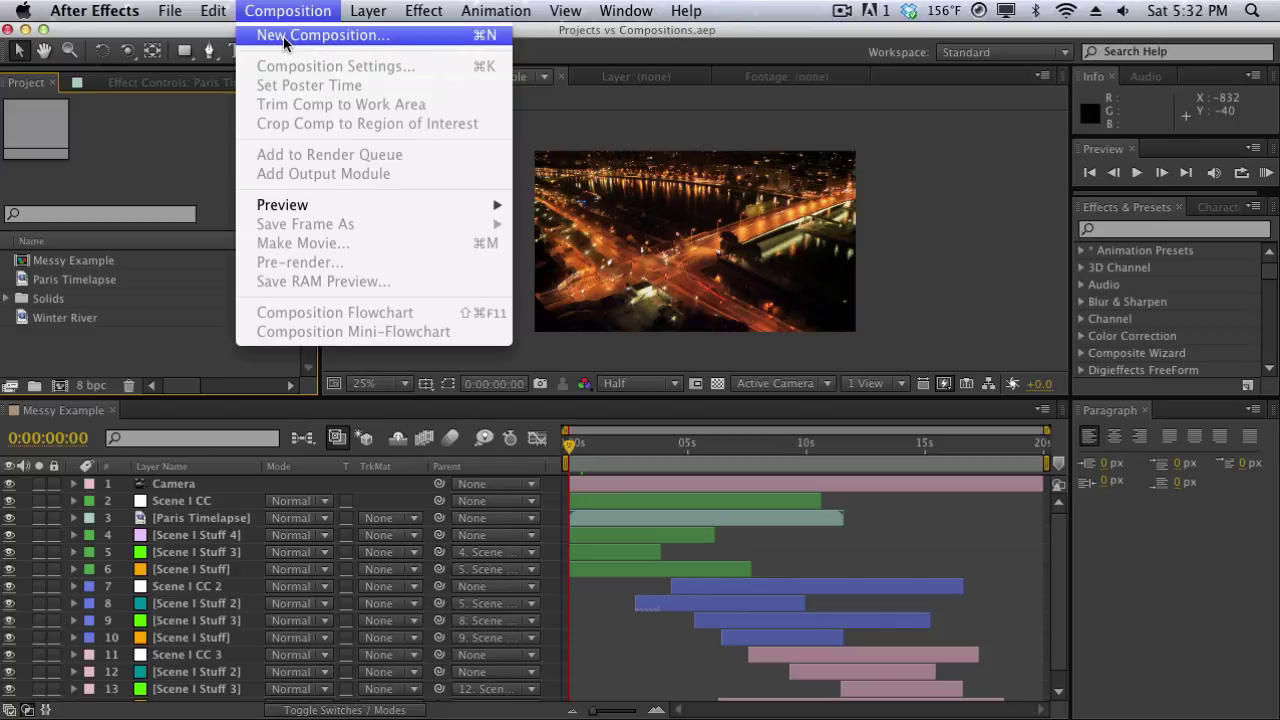
click(437, 38)
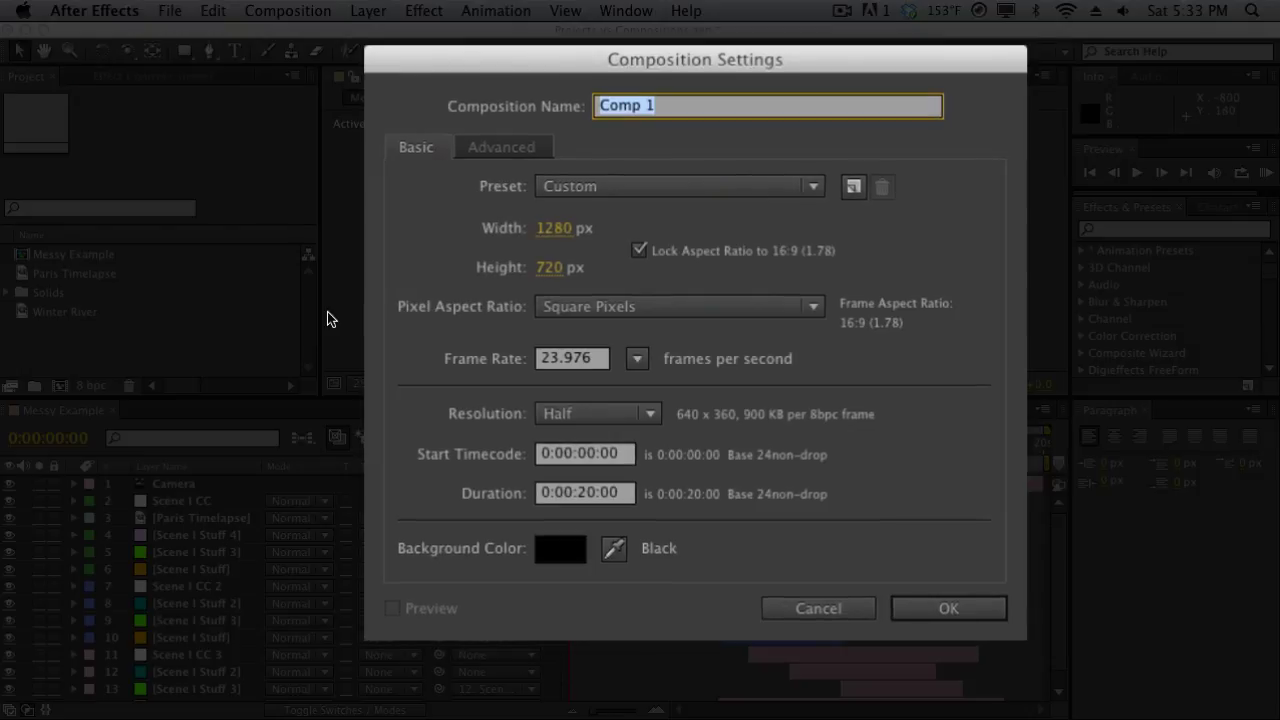
text(Something Ran)
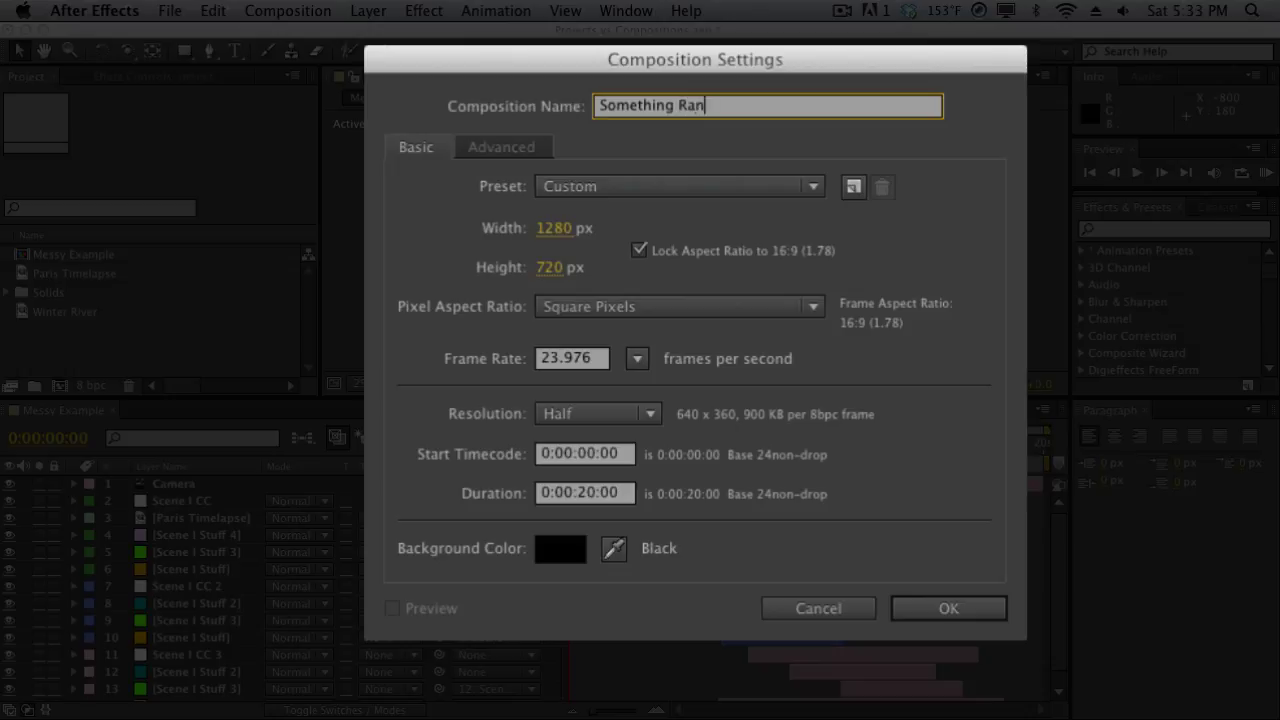
text(dom)
Create 'Something Random' at 1280×720, 23.976 fps, 20 seconds, keeping Half resolution.
click(654, 187)
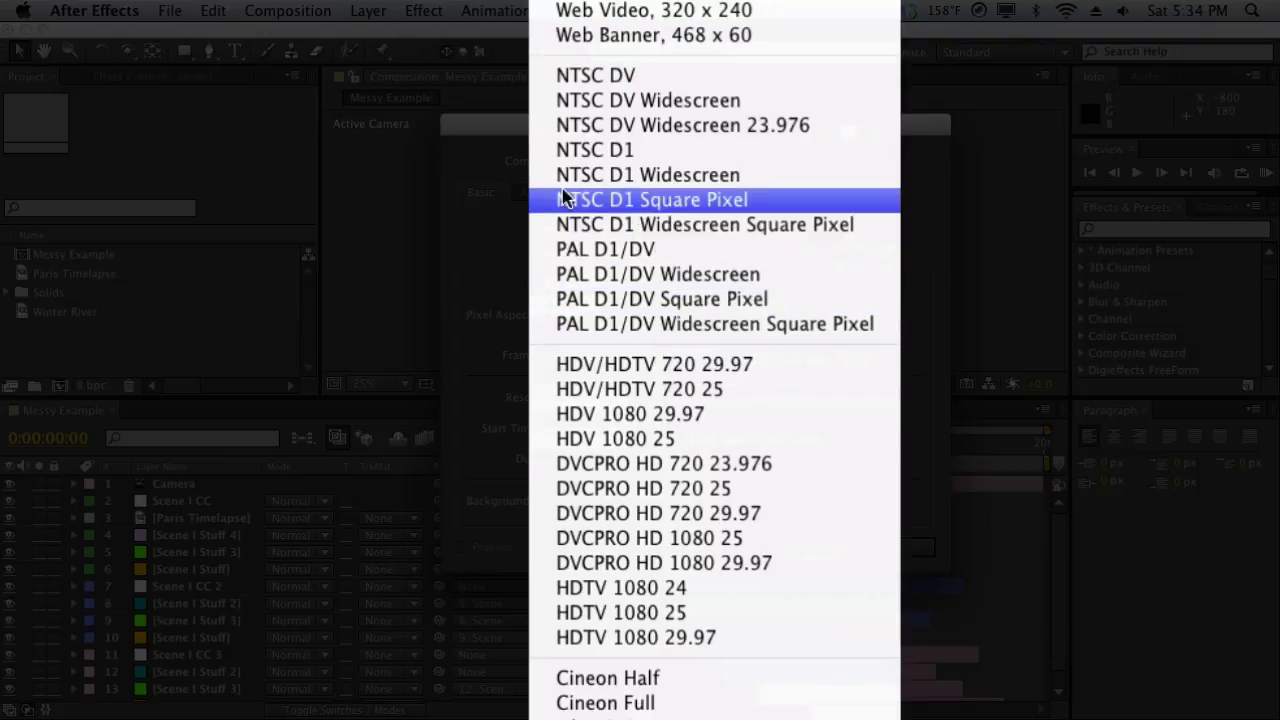
click(450, 266)
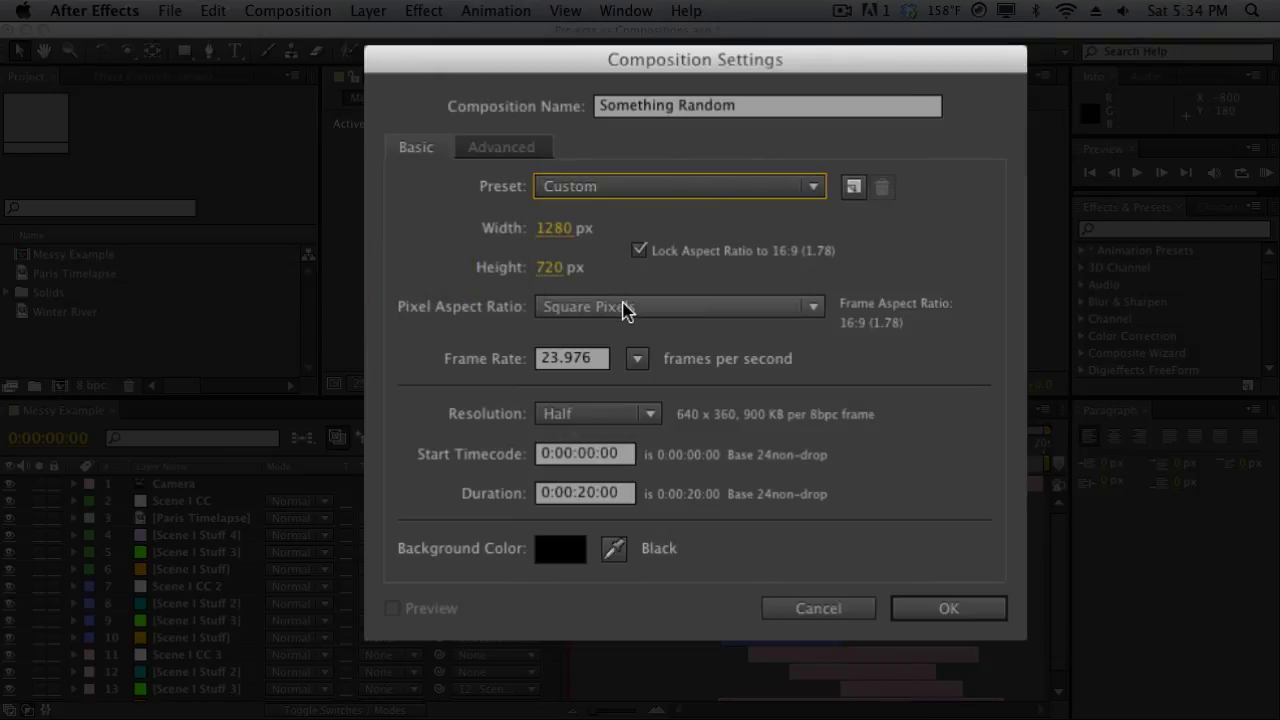
click(590, 364)
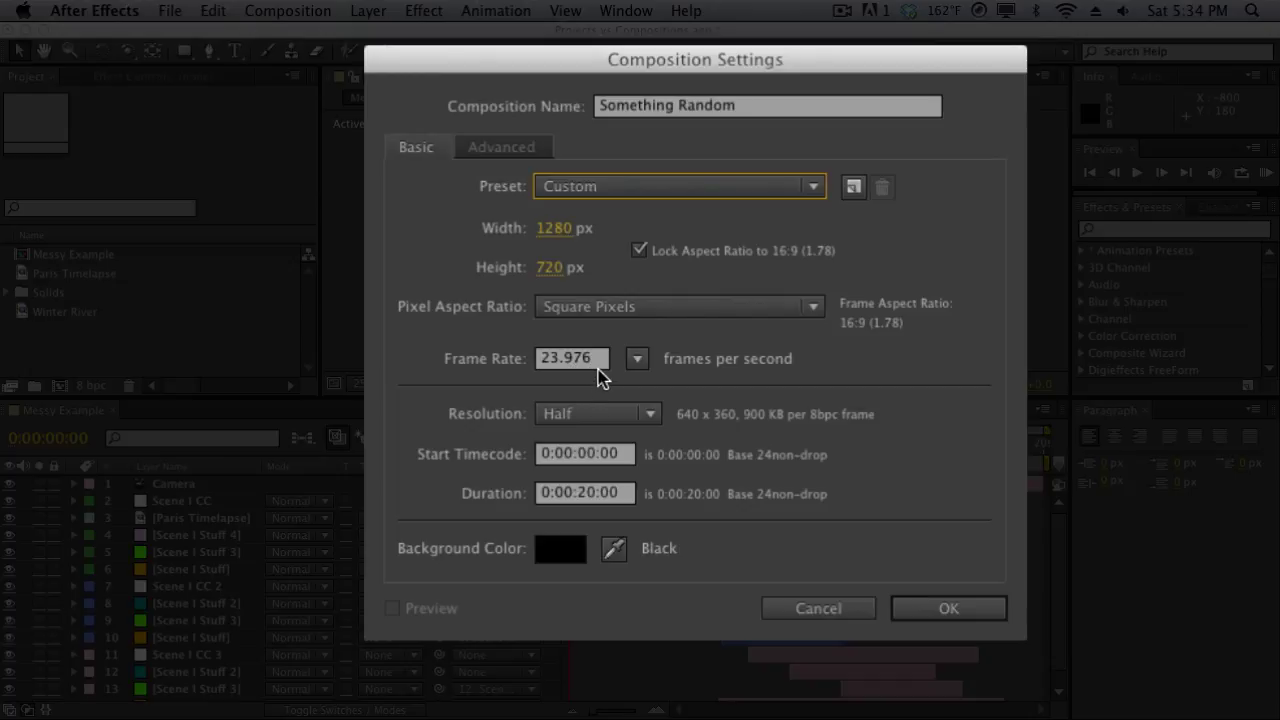
click(650, 414)
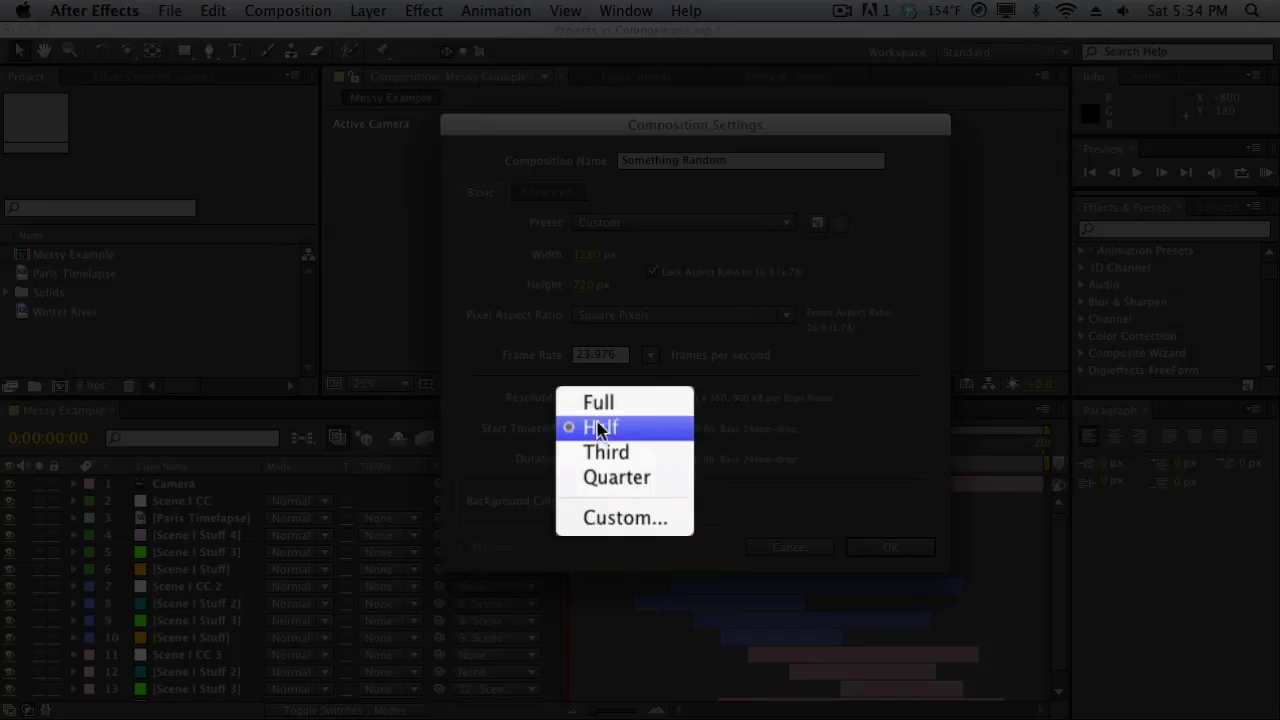
click(525, 434)
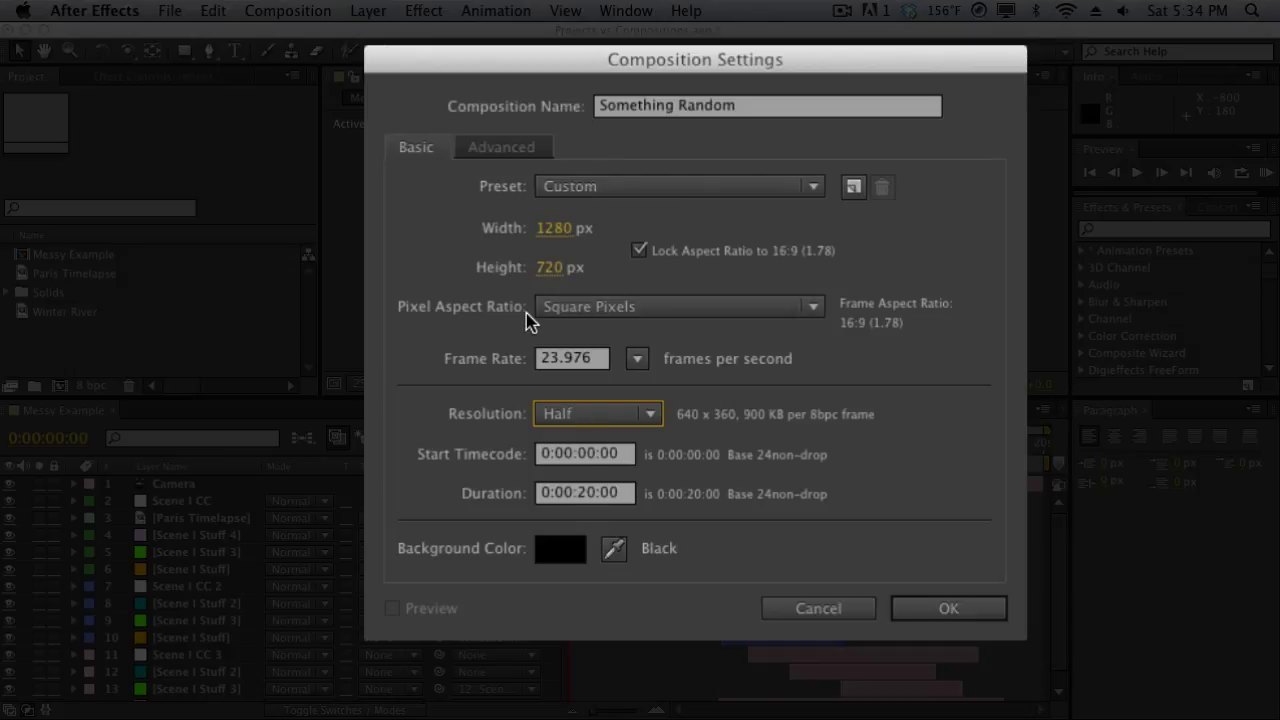
click(513, 143)
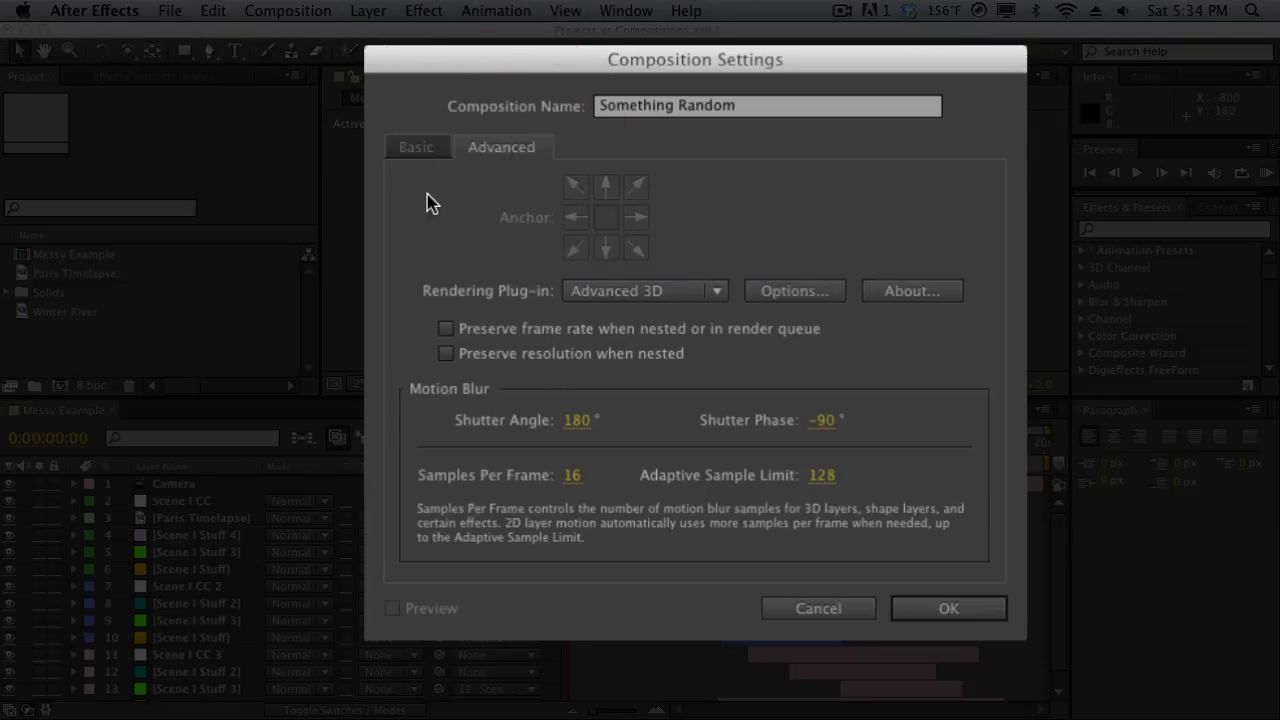
click(419, 152)
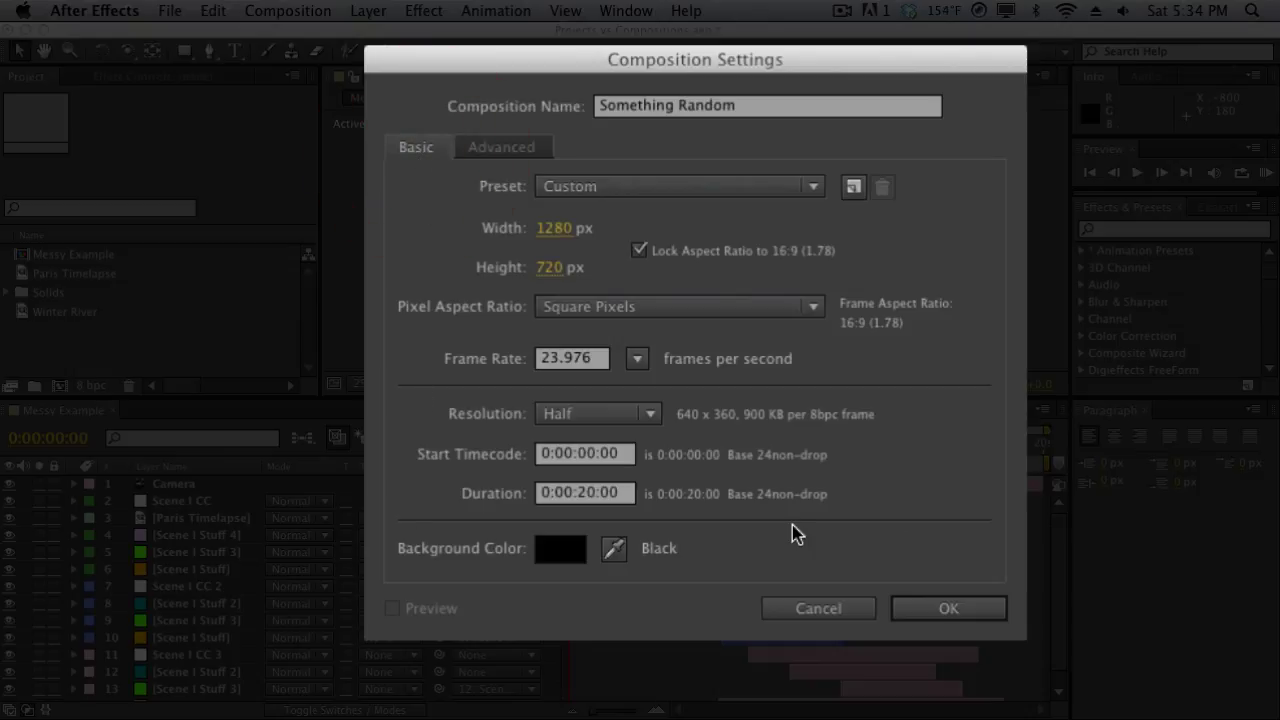
click(930, 606)
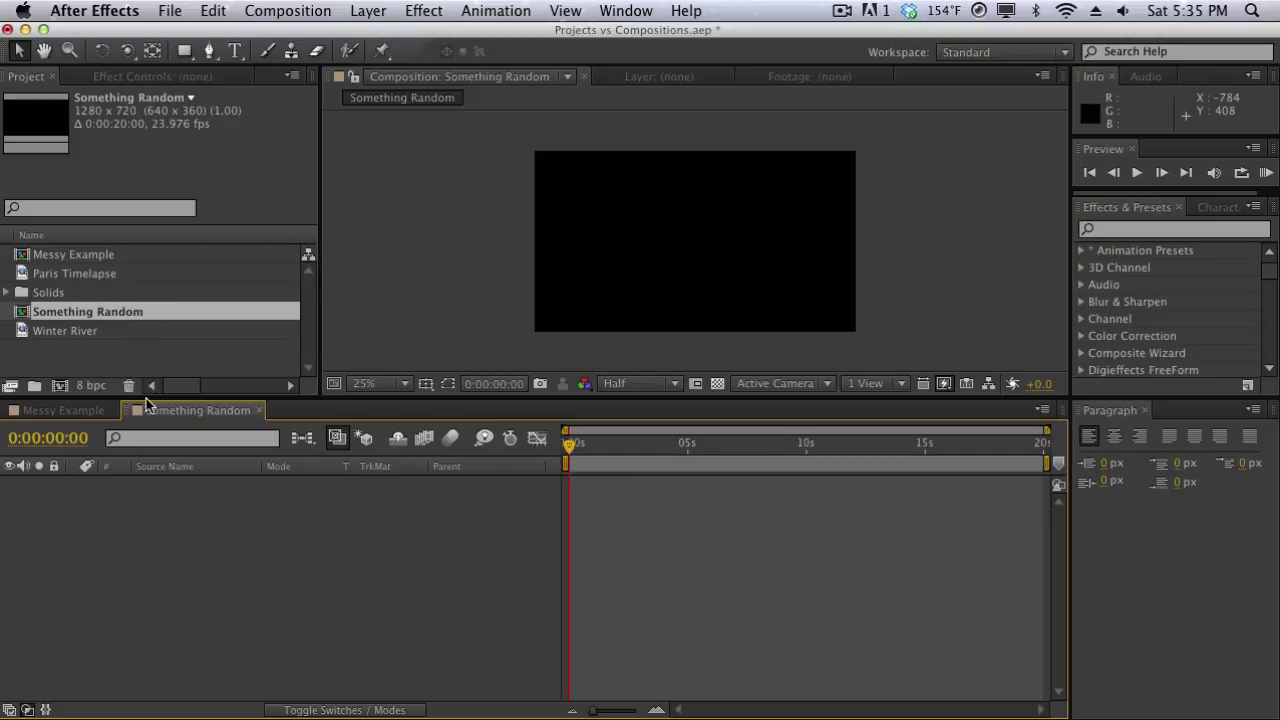
click(88, 411)
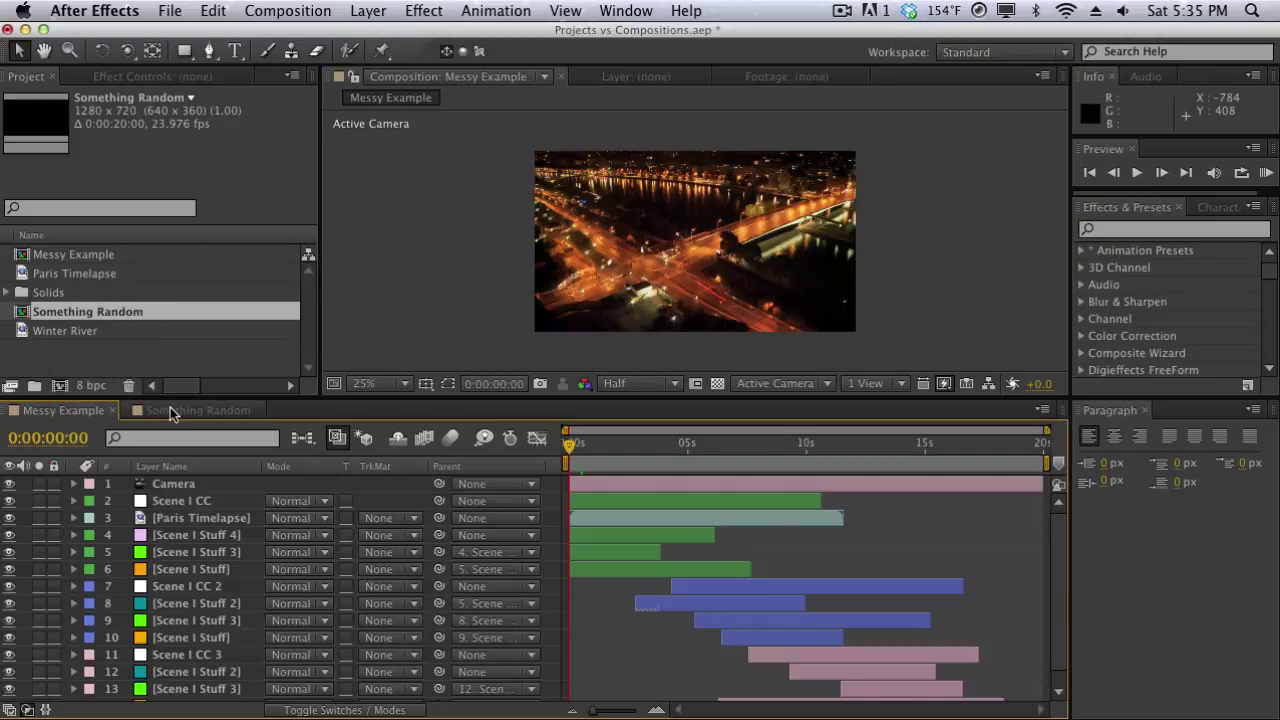
click(171, 410)
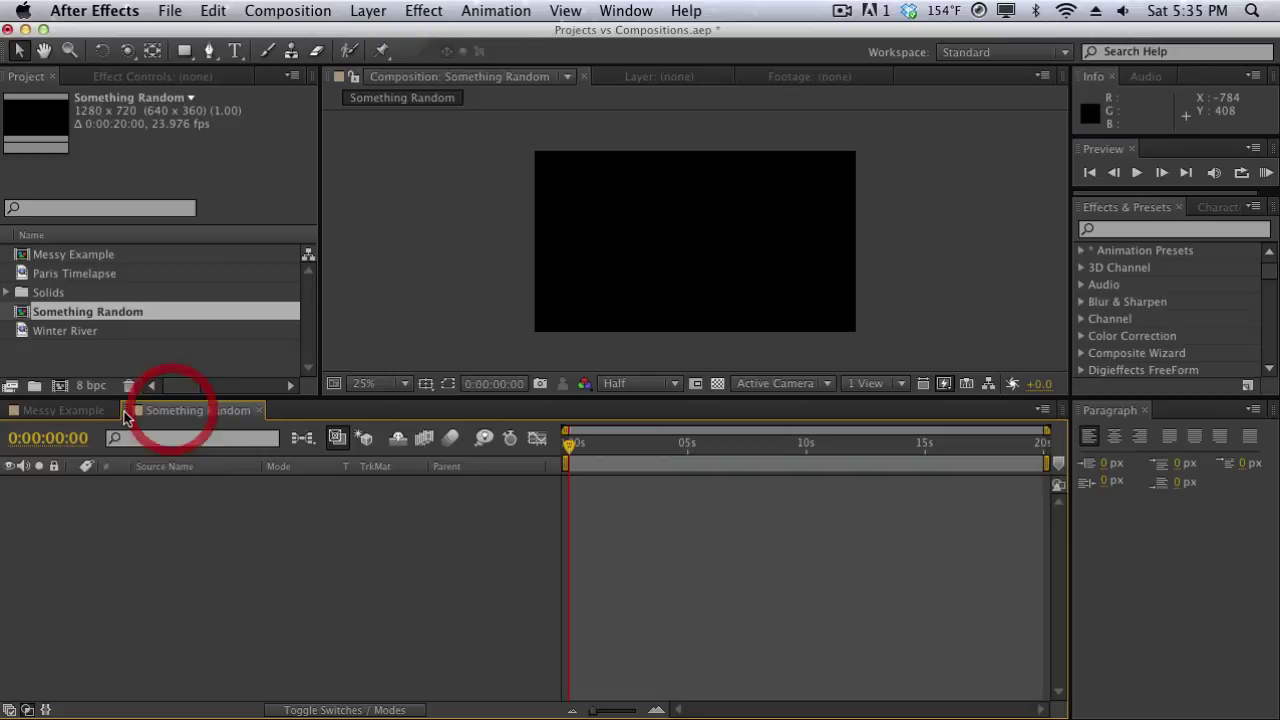
click(80, 410)
click(147, 410)
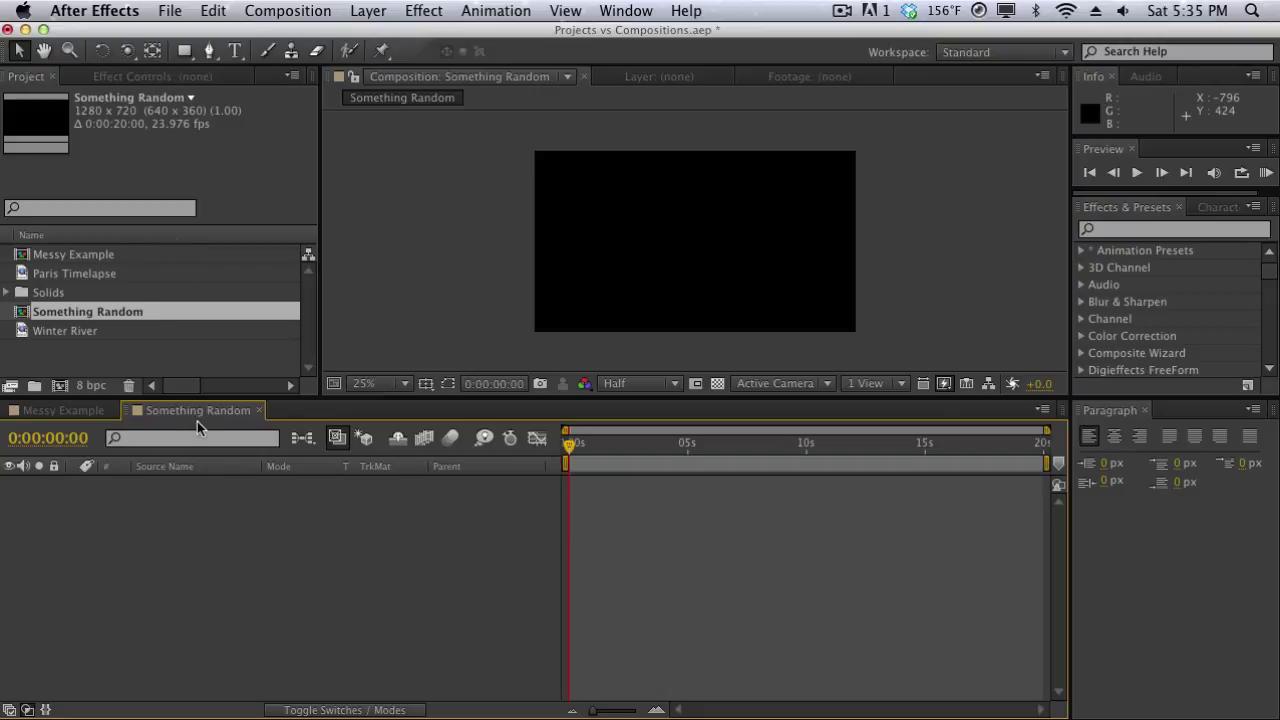
Switch the timeline back to Messy Example and scroll through its stacked layers.
click(70, 411)
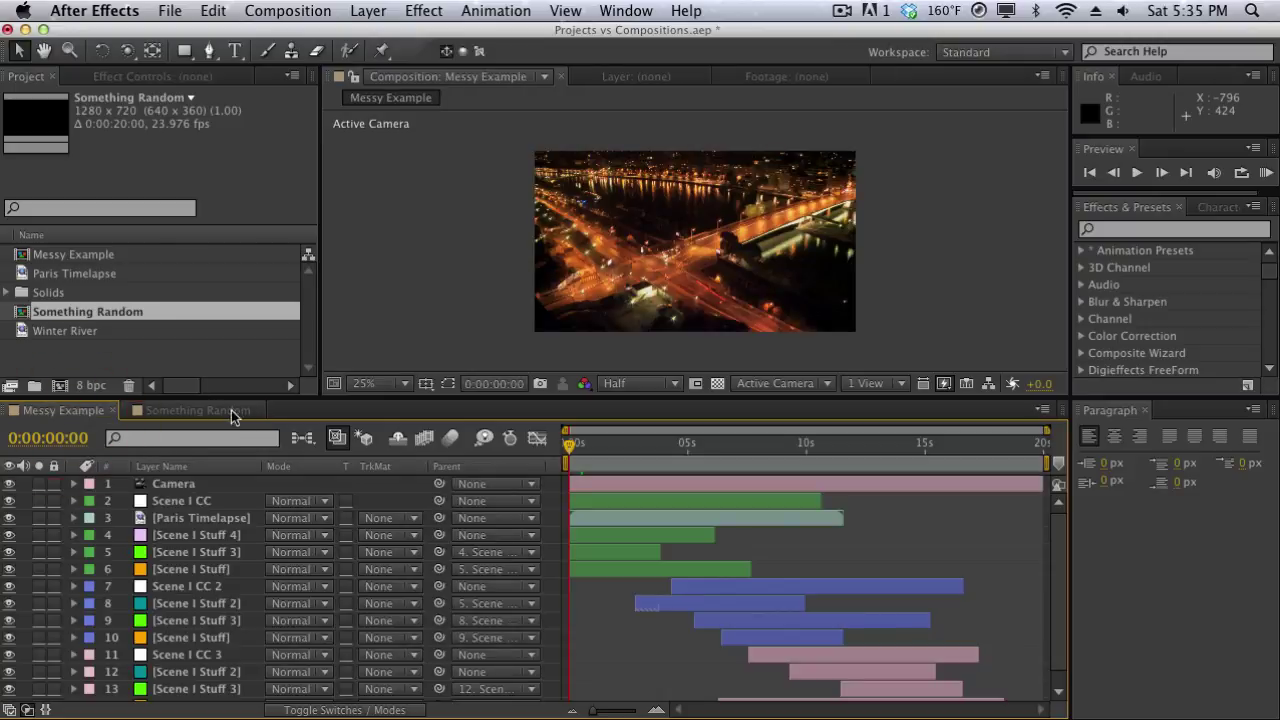
scroll(235, 541, down, 1)
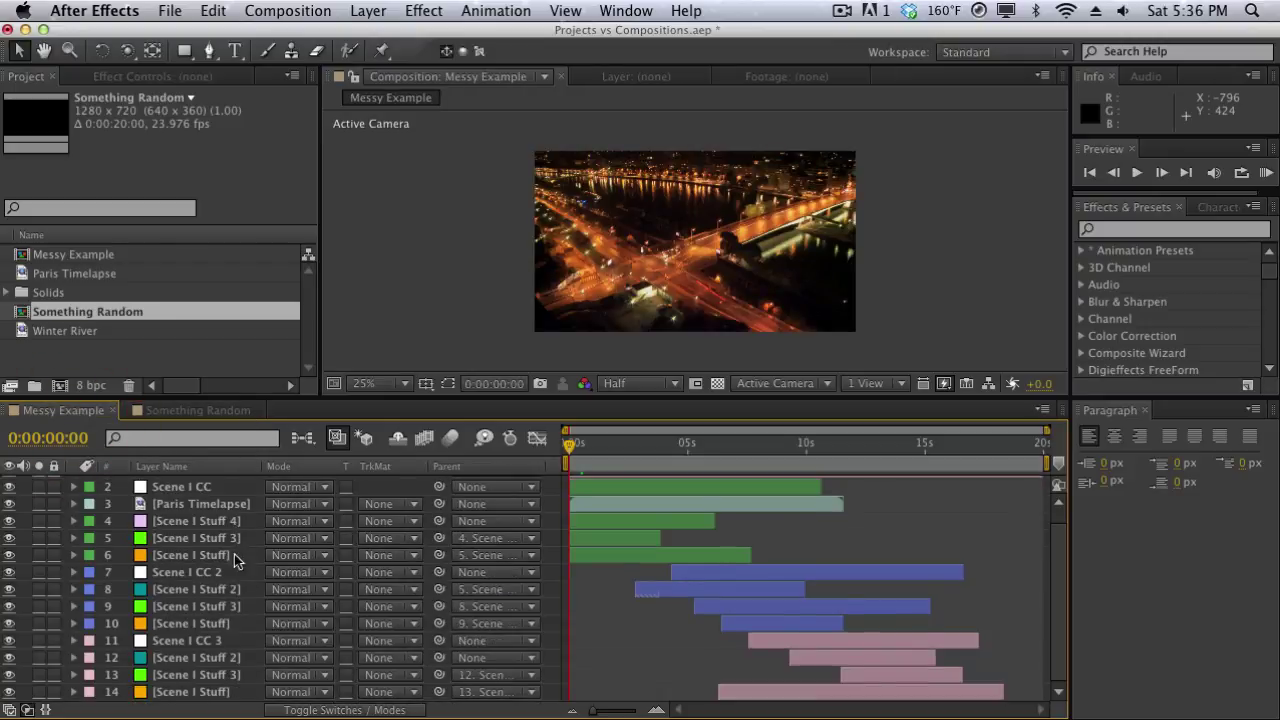
scroll(234, 554, up, 1)
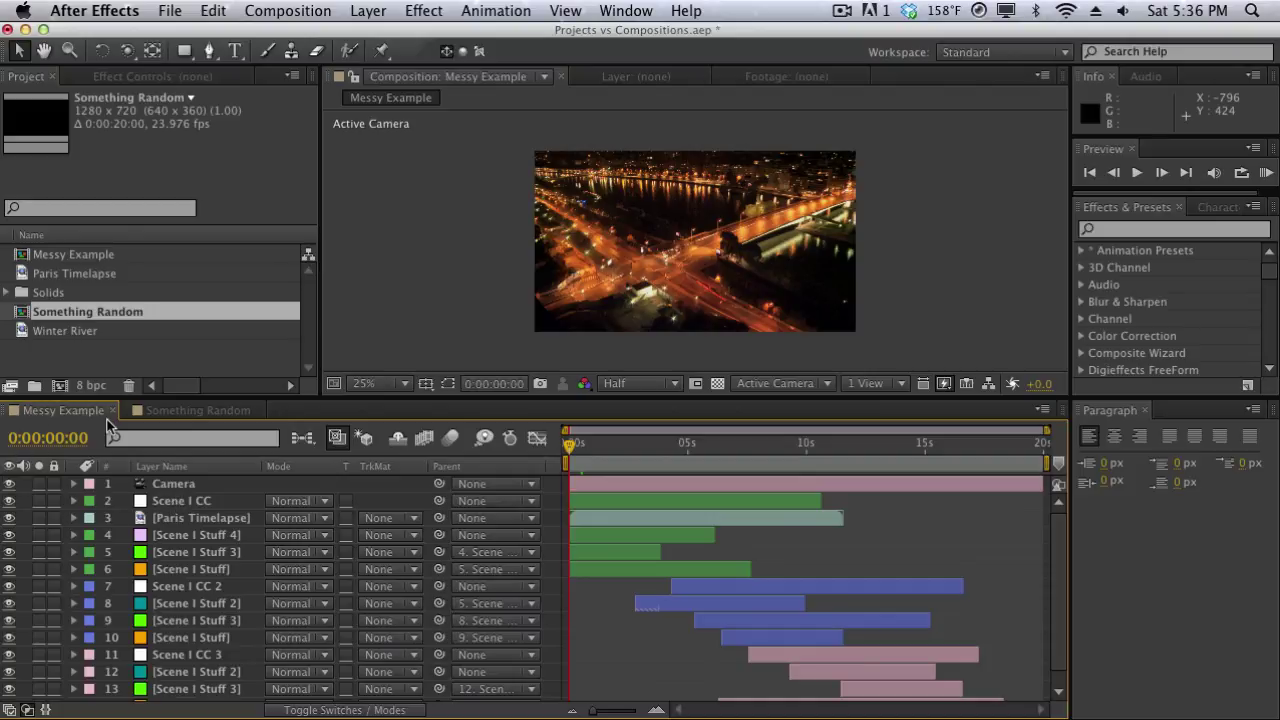
scroll(207, 610, down, 1)
scroll(208, 612, up, 1)
scroll(190, 592, down, 1)
scroll(200, 600, up, 1)
Pre-compose Messy Example layers 1–6 into a new comp named 'Scene I'.
click(189, 571)
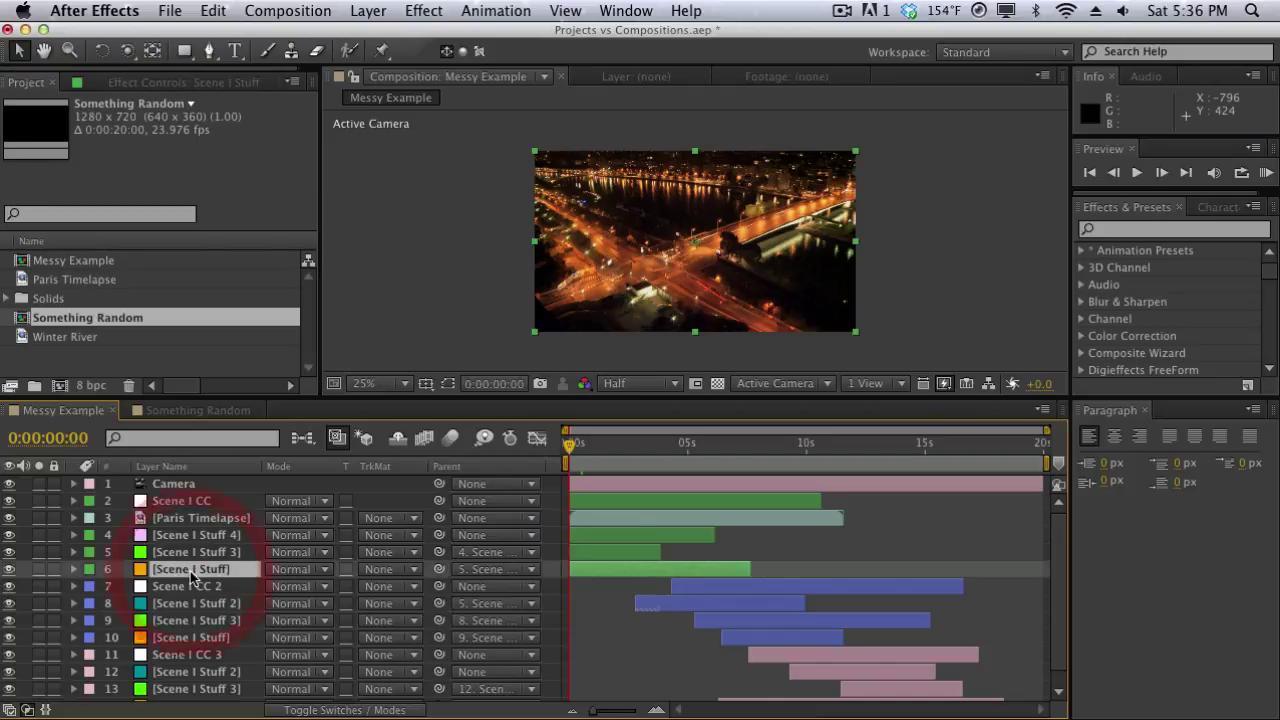
shift+click(187, 485)
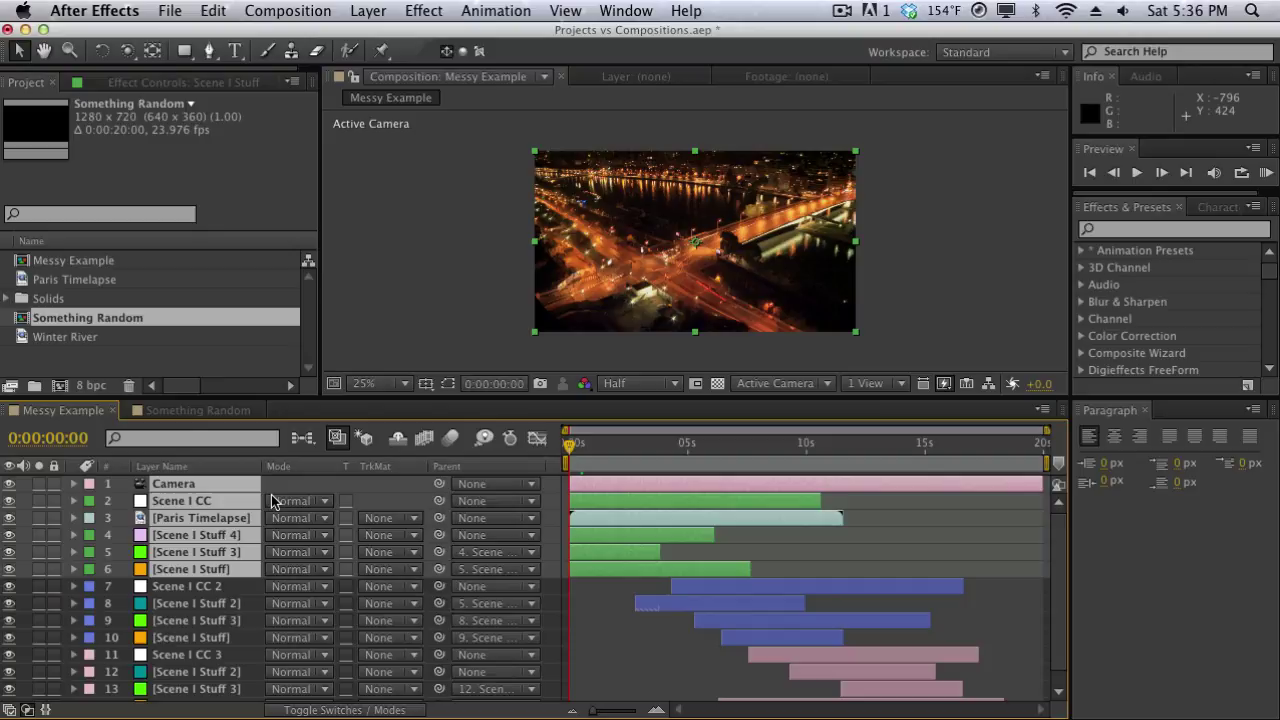
click(358, 10)
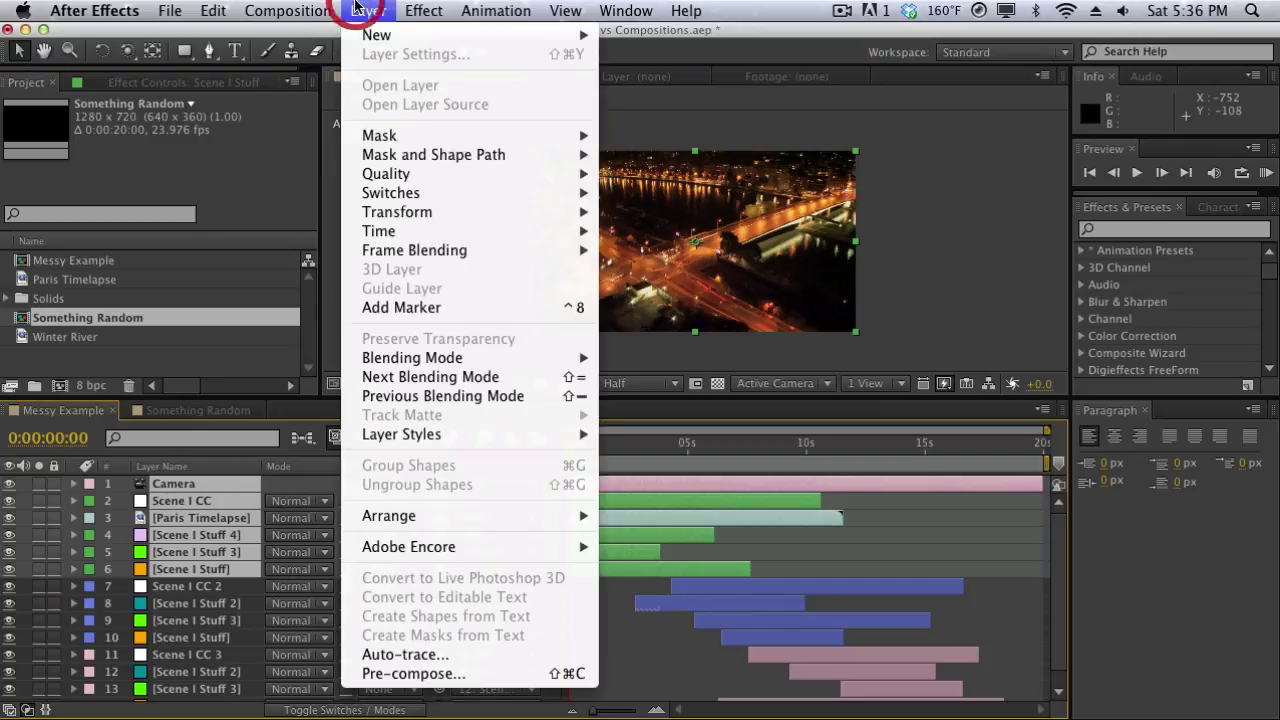
click(413, 673)
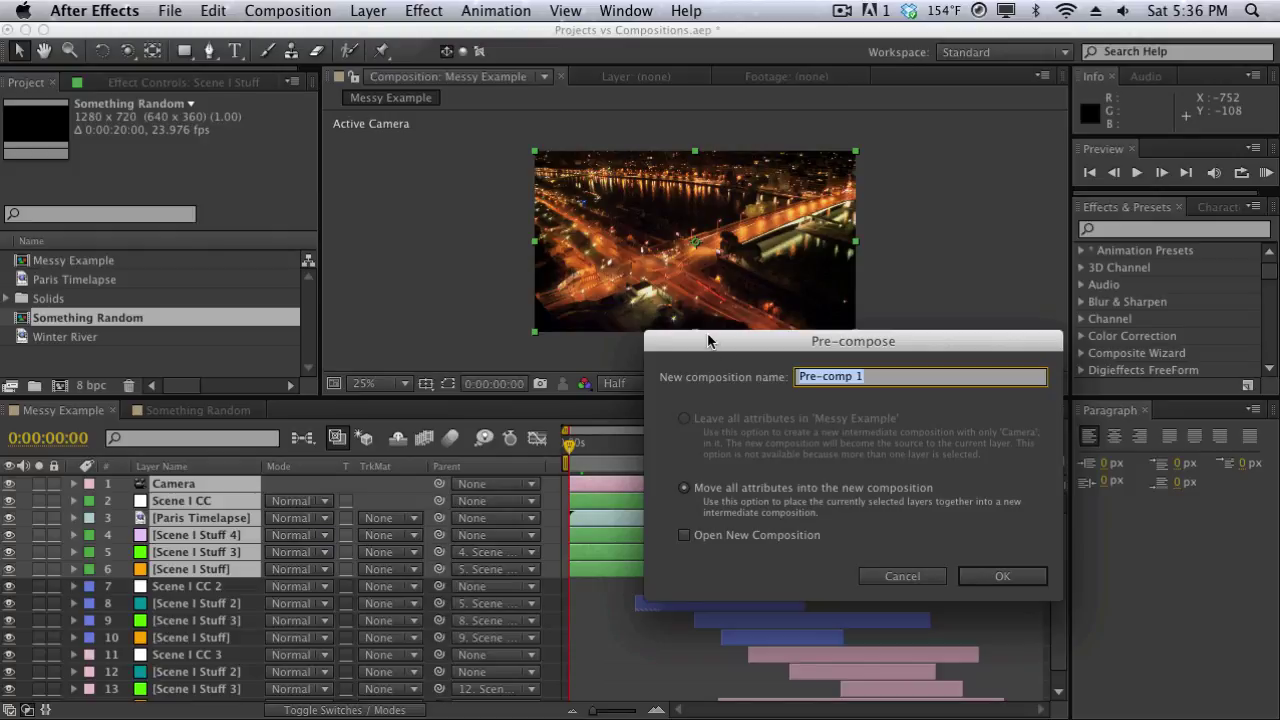
drag(693, 340, 409, 341)
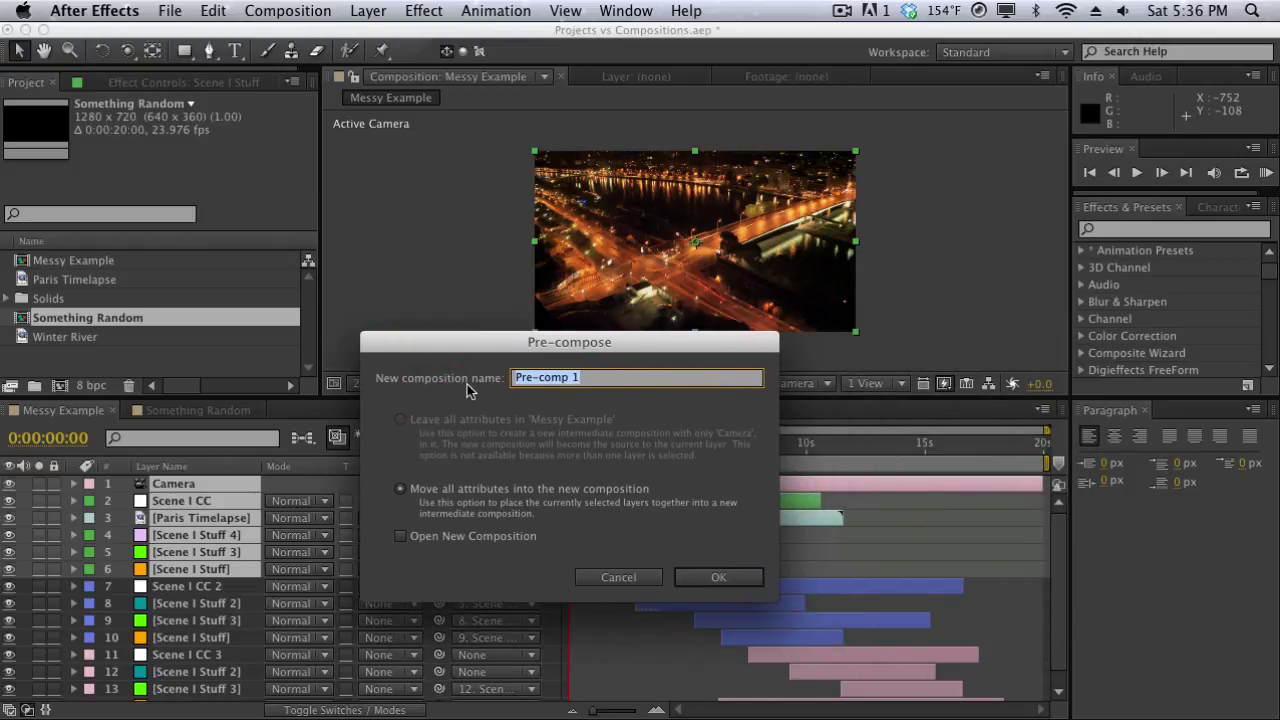
text(Scen)
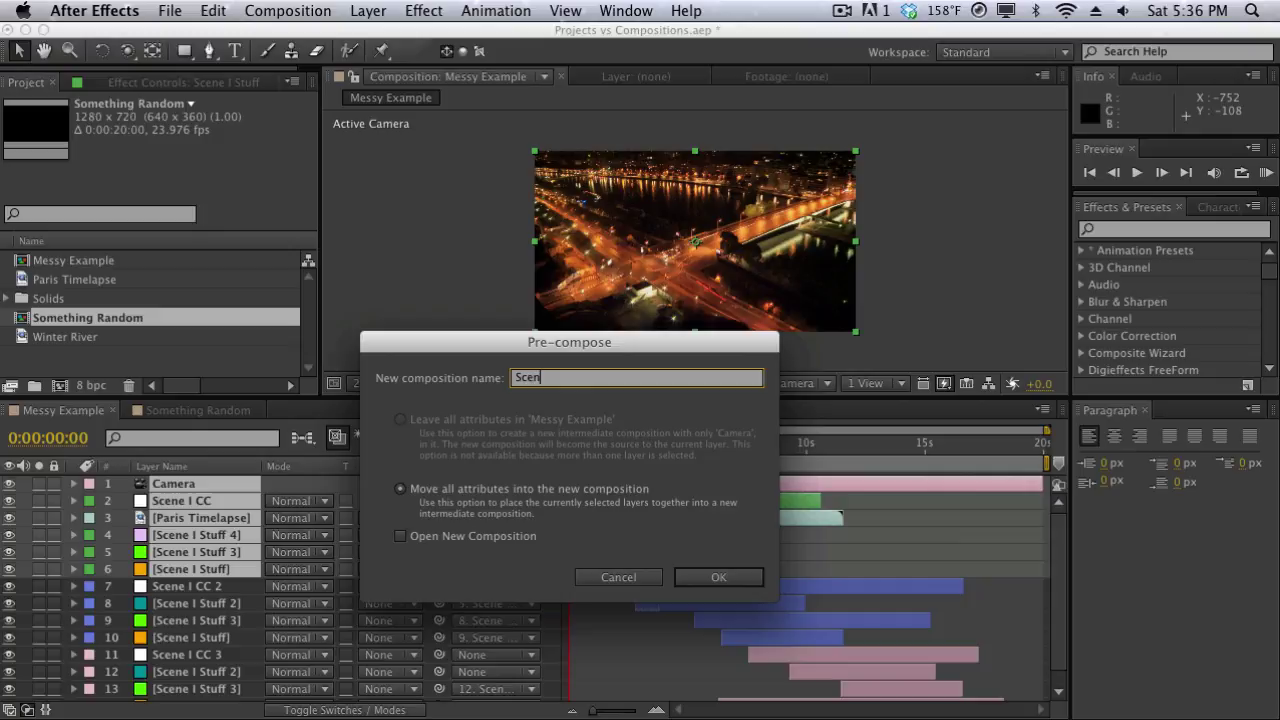
text(e I)
click(703, 579)
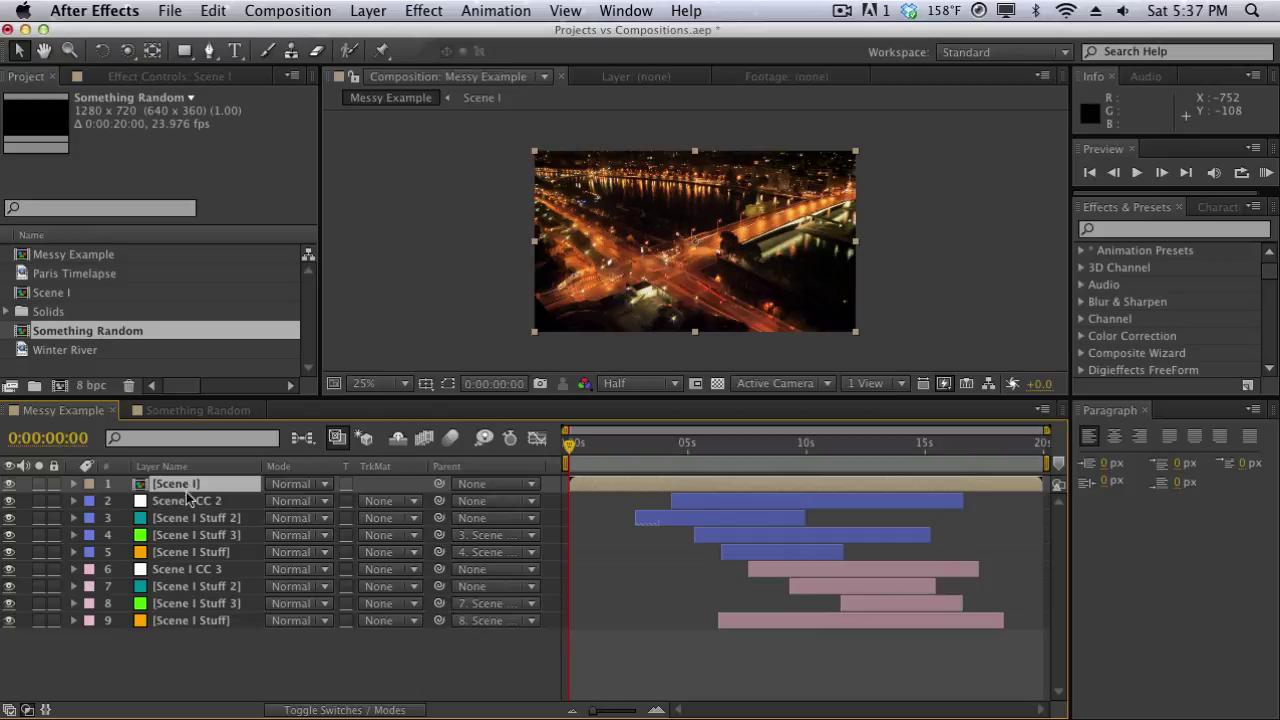
Pre-compose layers 2–5 into a new comp named 'Scene II'.
click(190, 501)
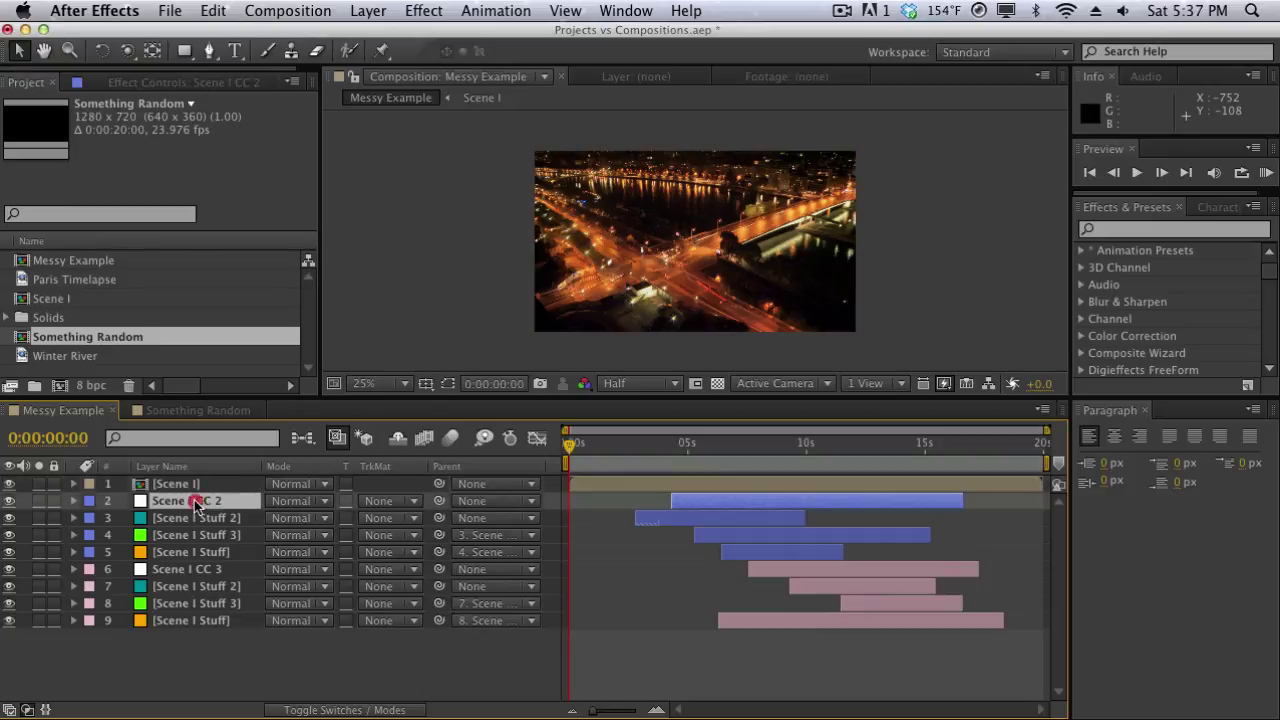
shift+click(196, 555)
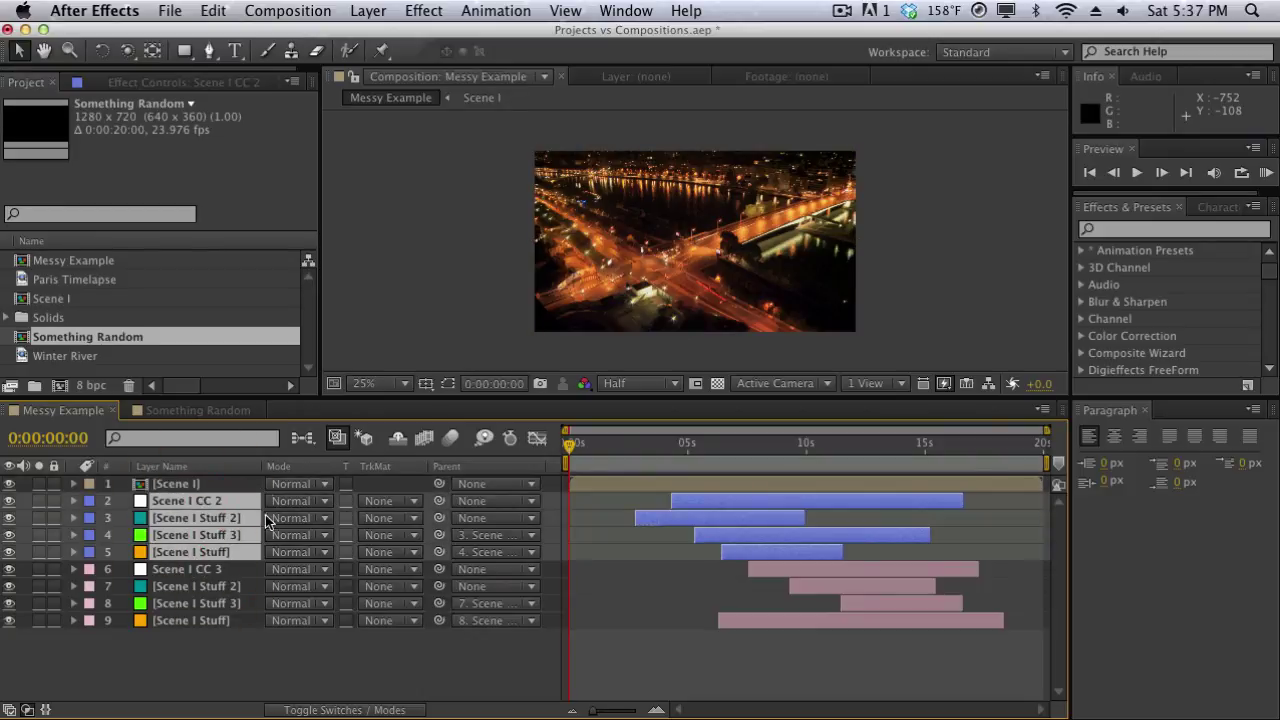
click(360, 10)
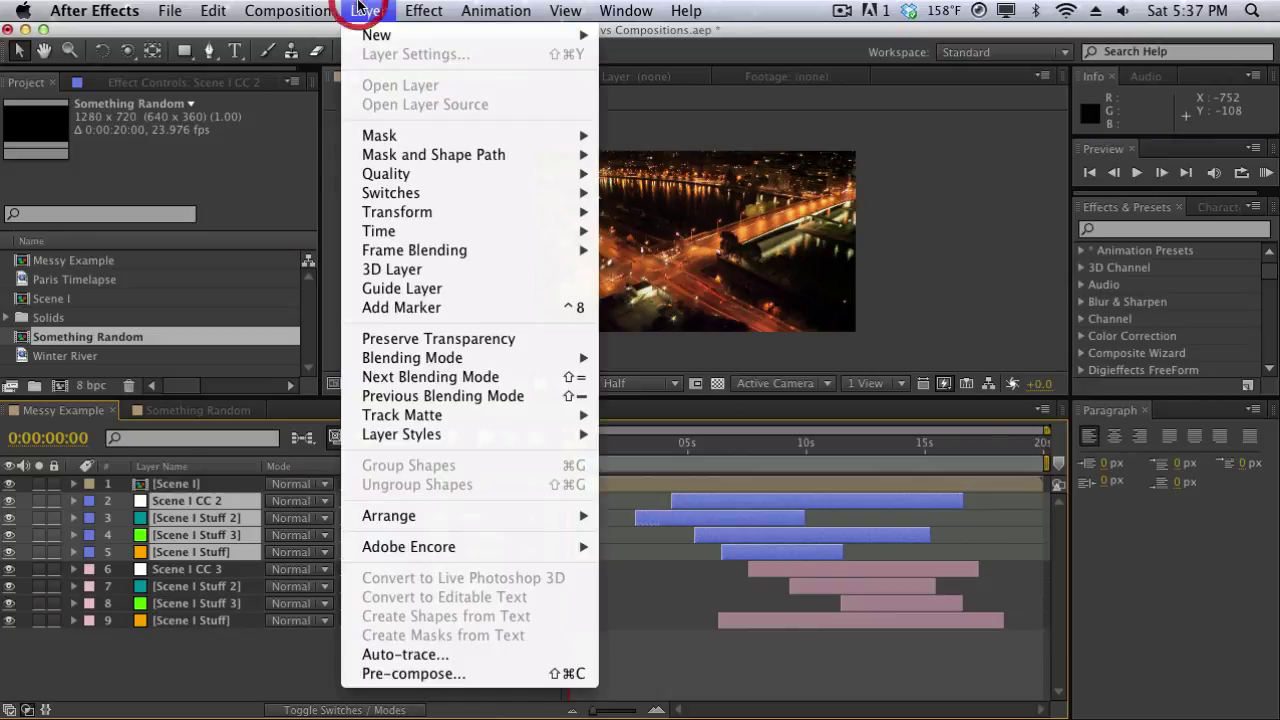
click(443, 676)
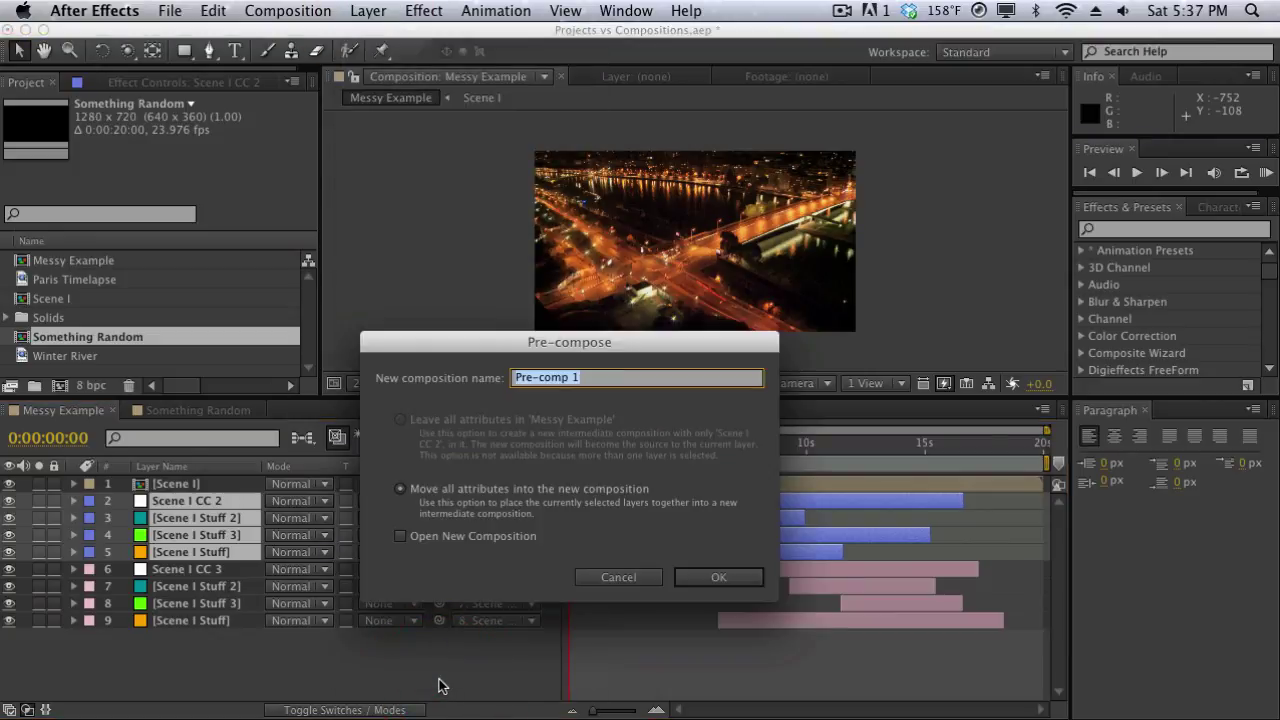
text(Scene II)
key(Return)
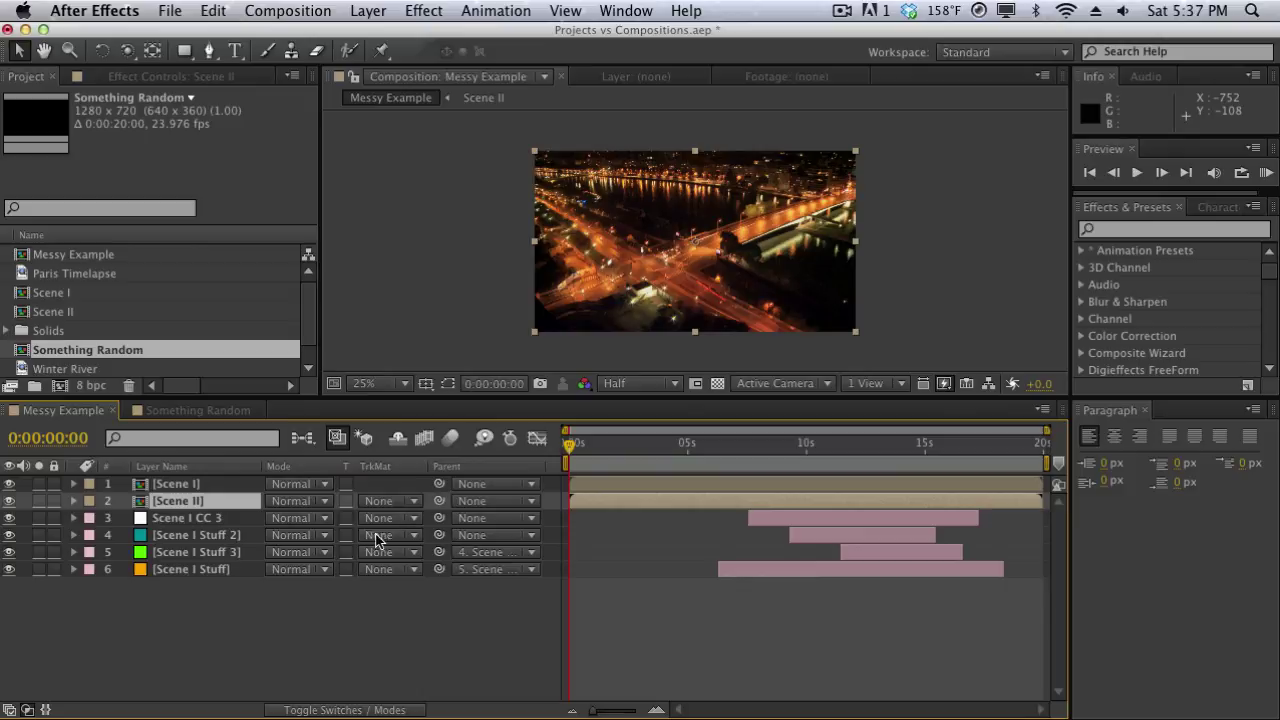
Pre-compose the last four layers into 'Scene III', then stagger Scene II and III later.
drag(189, 645, 183, 515)
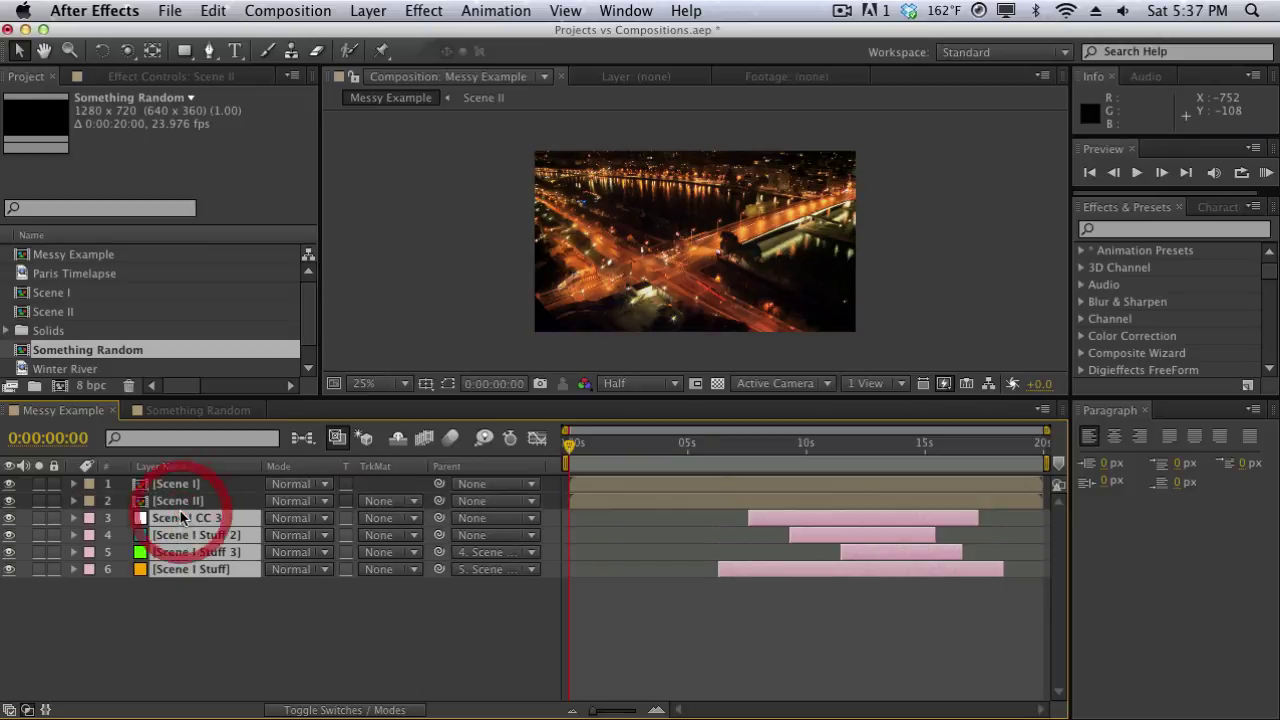
click(362, 10)
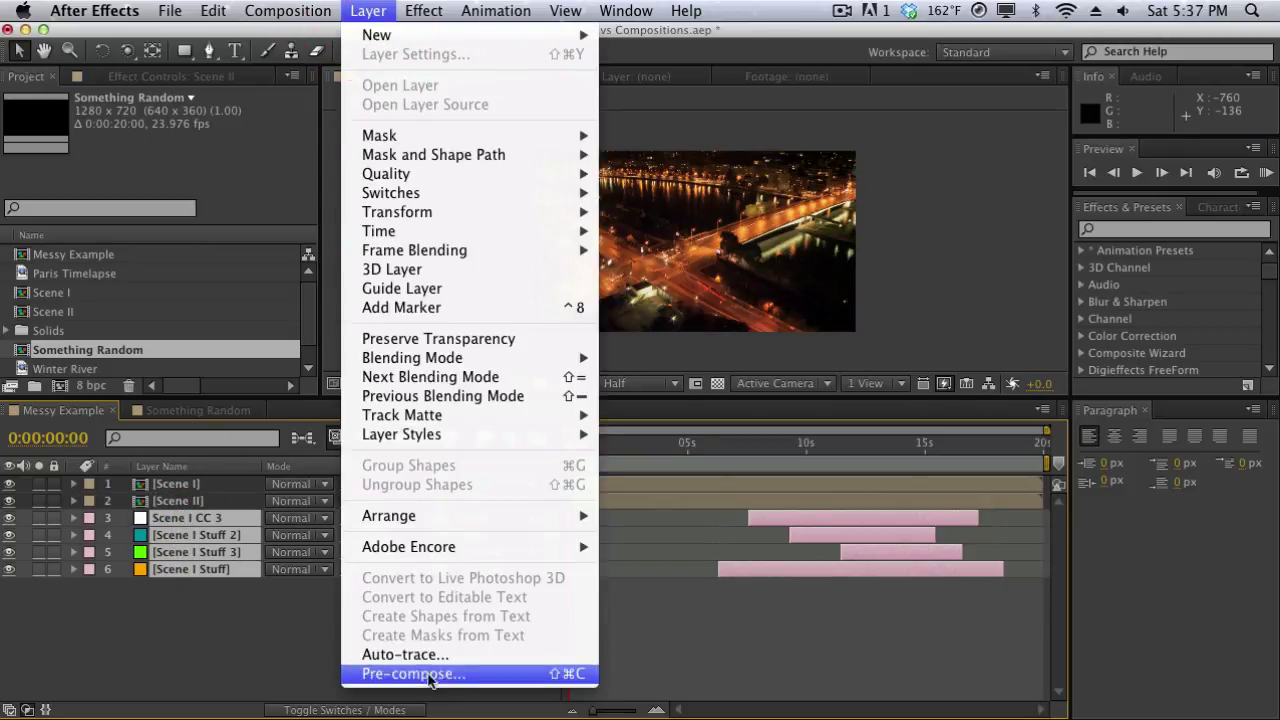
click(428, 673)
text(Scene )
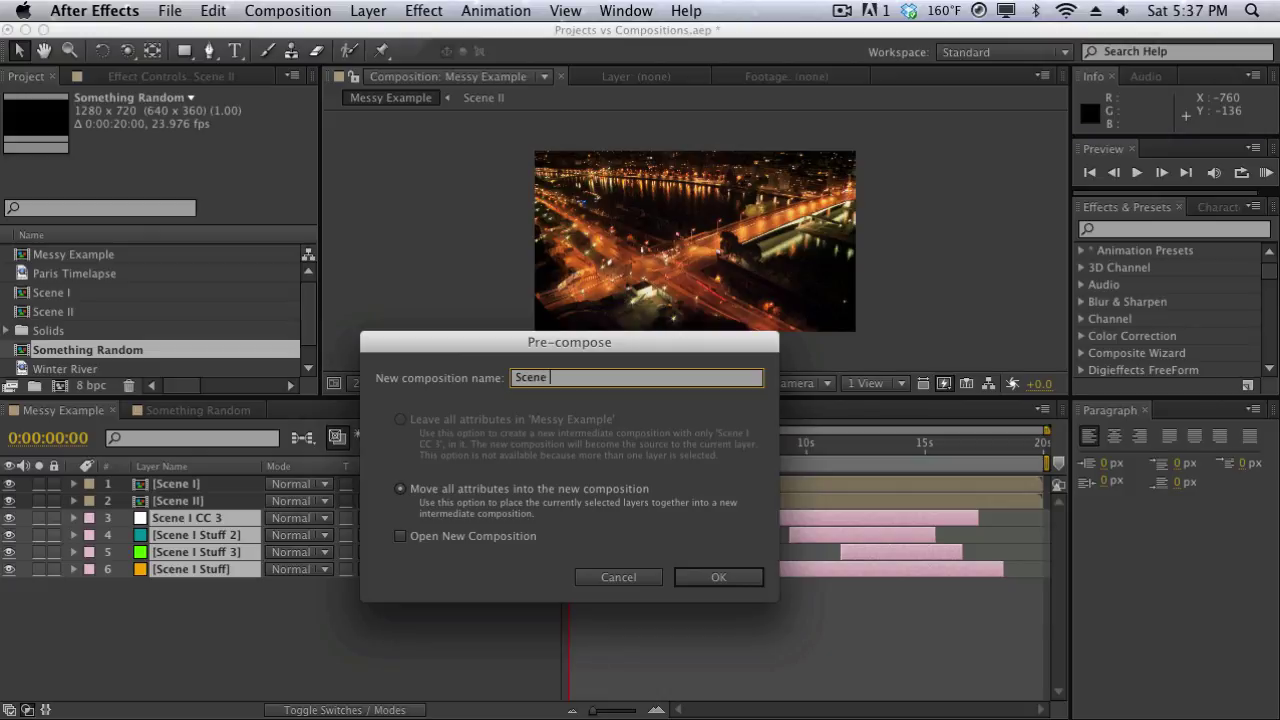
text(III)
key(Return)
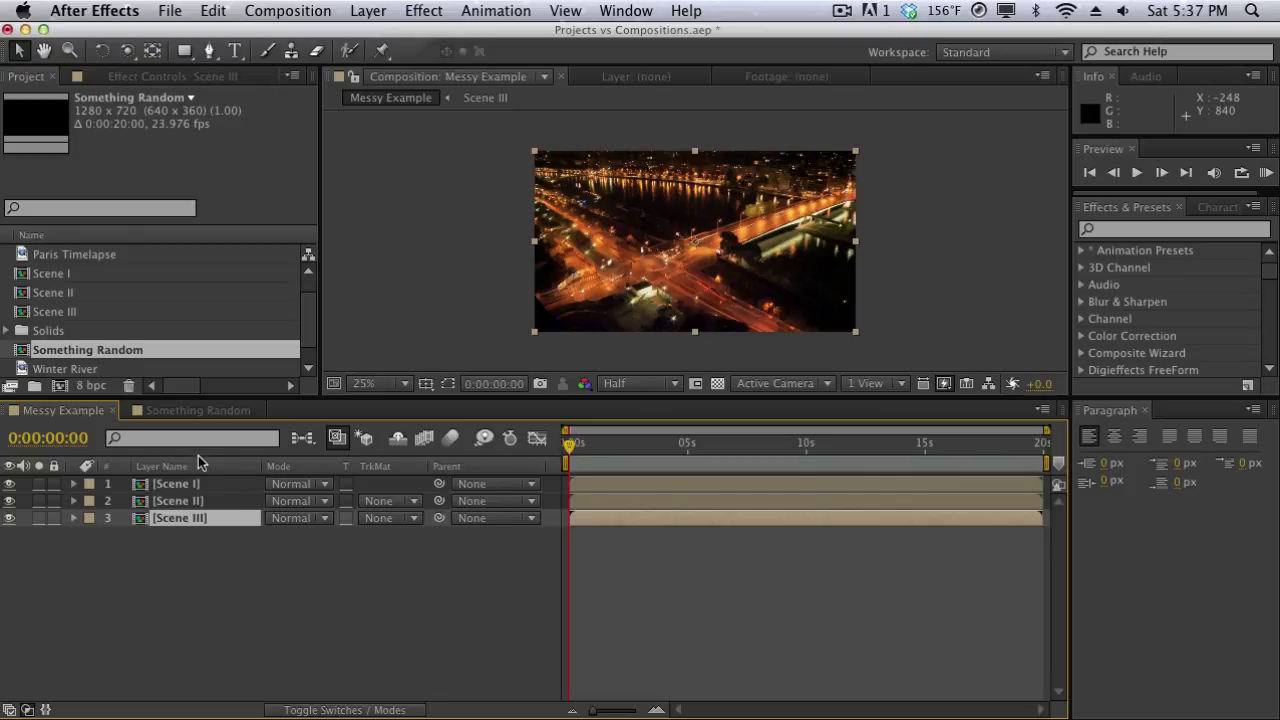
click(585, 505)
drag(585, 505, 724, 524)
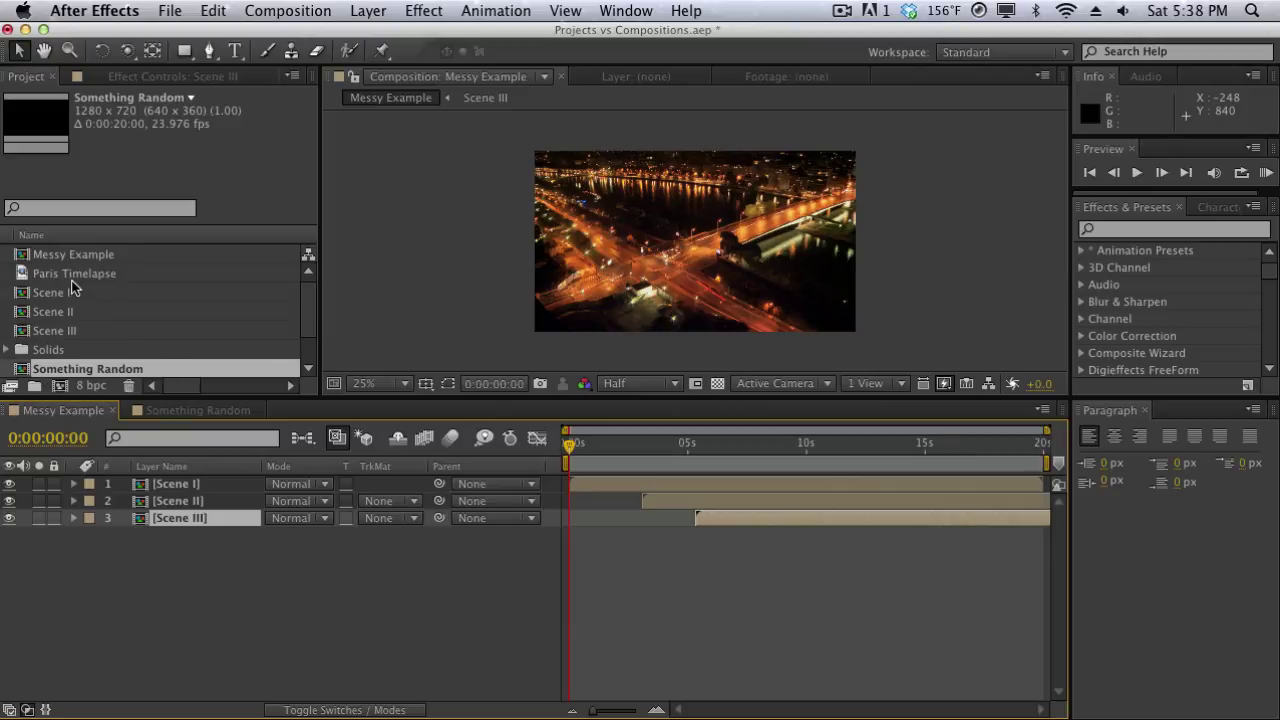
Rename Messy Example to 'Main Composition' in the Project panel.
scroll(71, 288, up, 1)
click(73, 256)
key(Return)
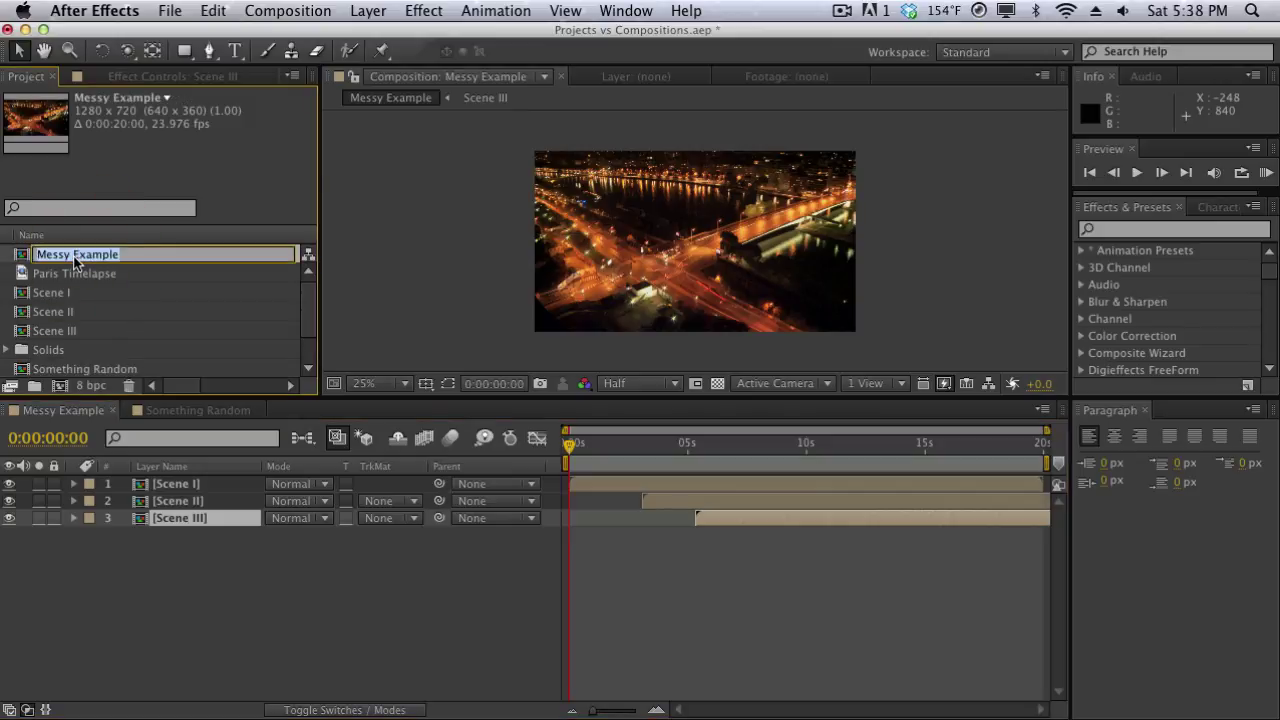
text(Main Composition)
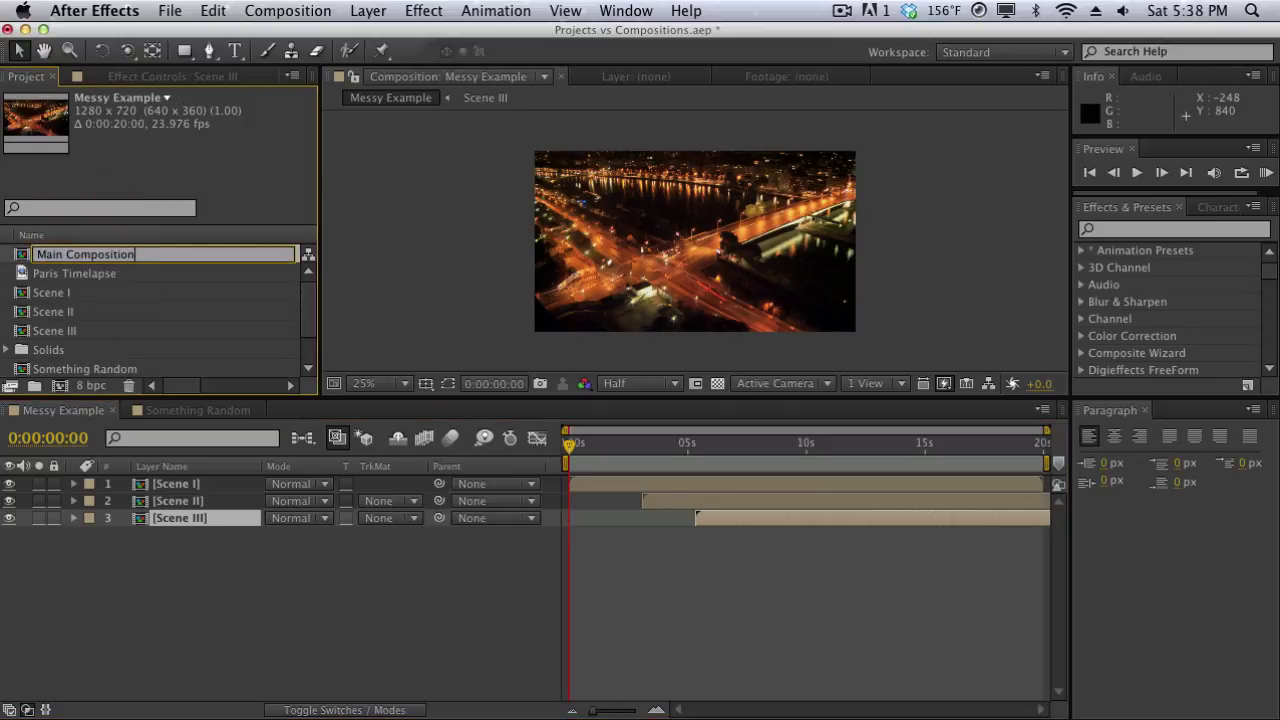
click(406, 292)
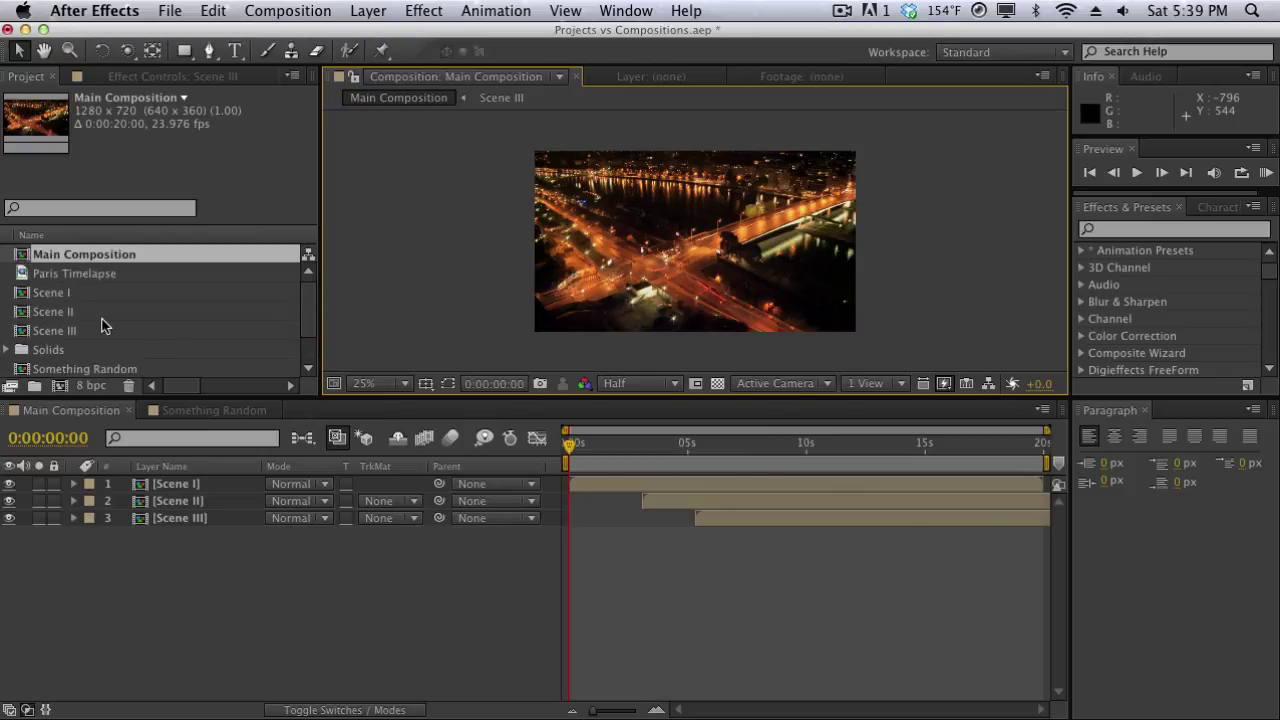
Save the project with Cmd+S, cancelling the Save As dialog without a copy.
click(174, 12)
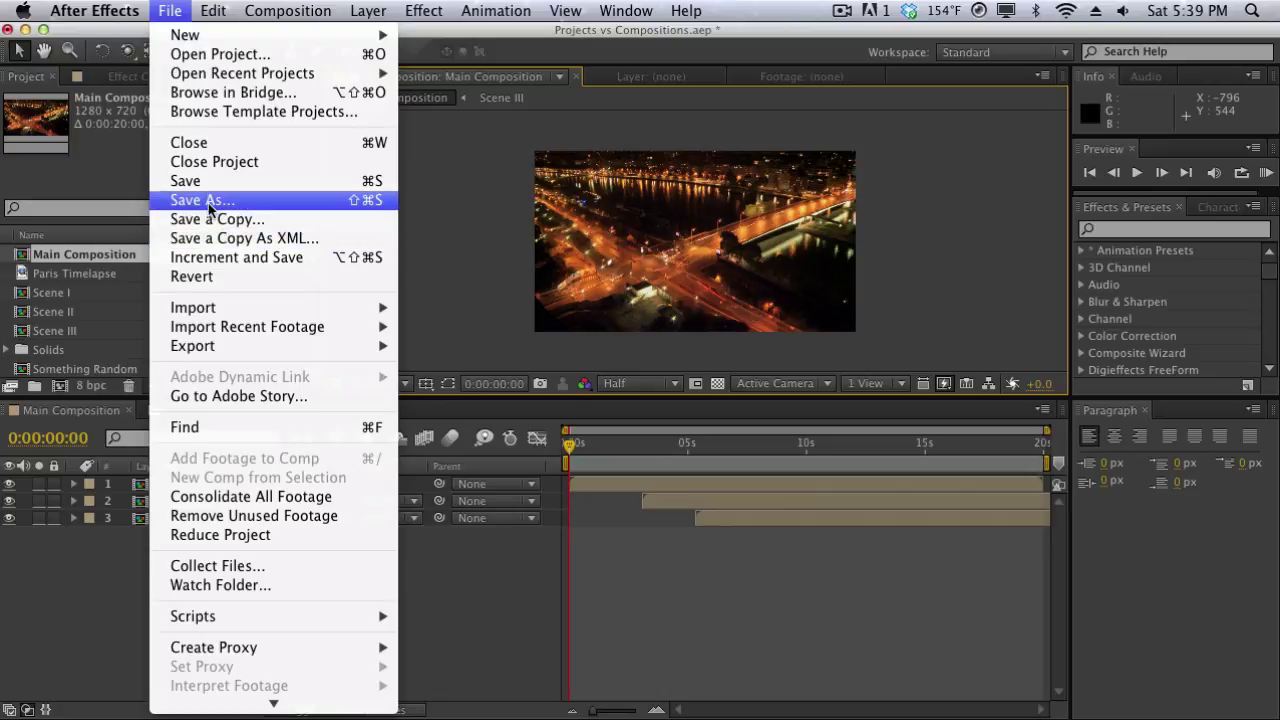
key(super+s)
click(191, 201)
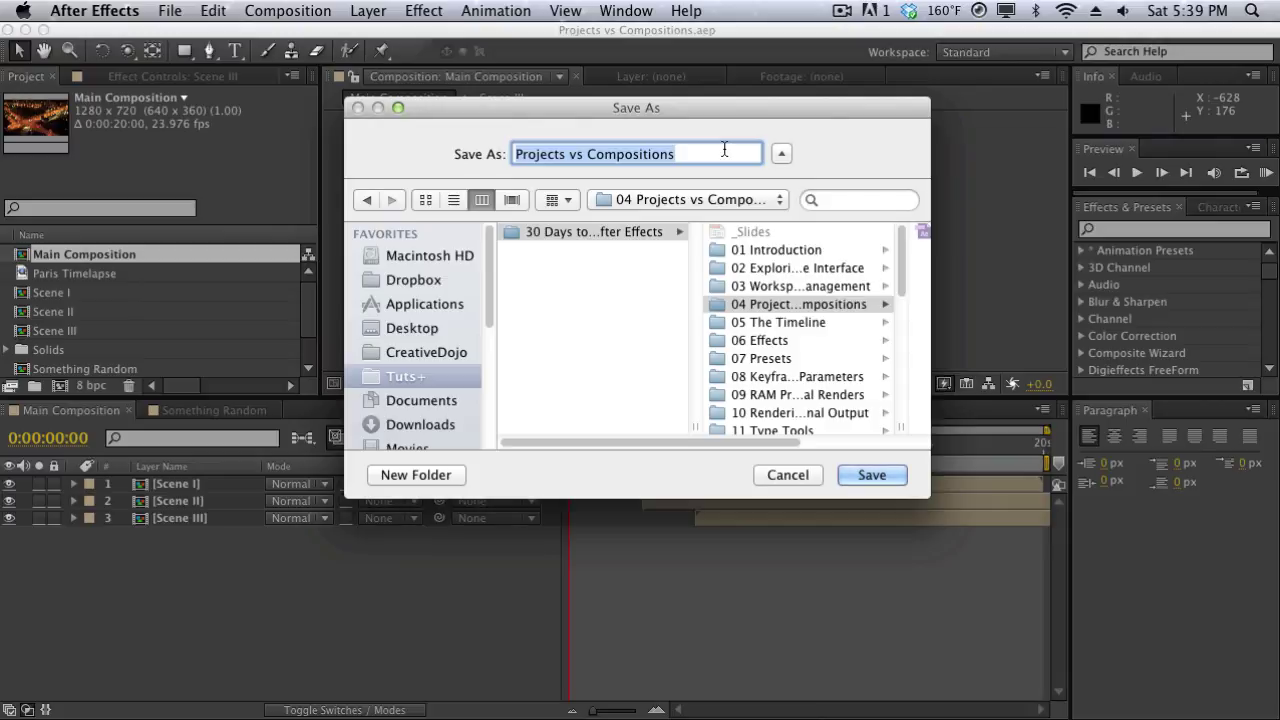
click(785, 476)
scroll(82, 311, down, 2)
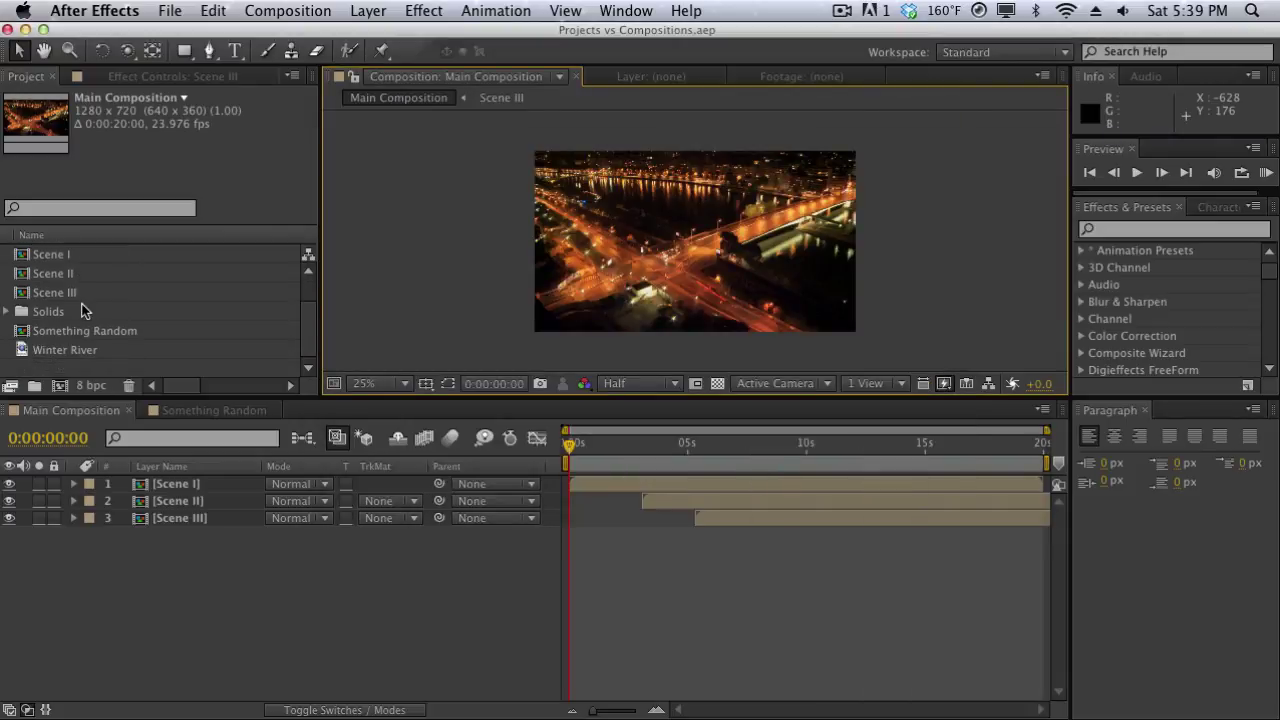